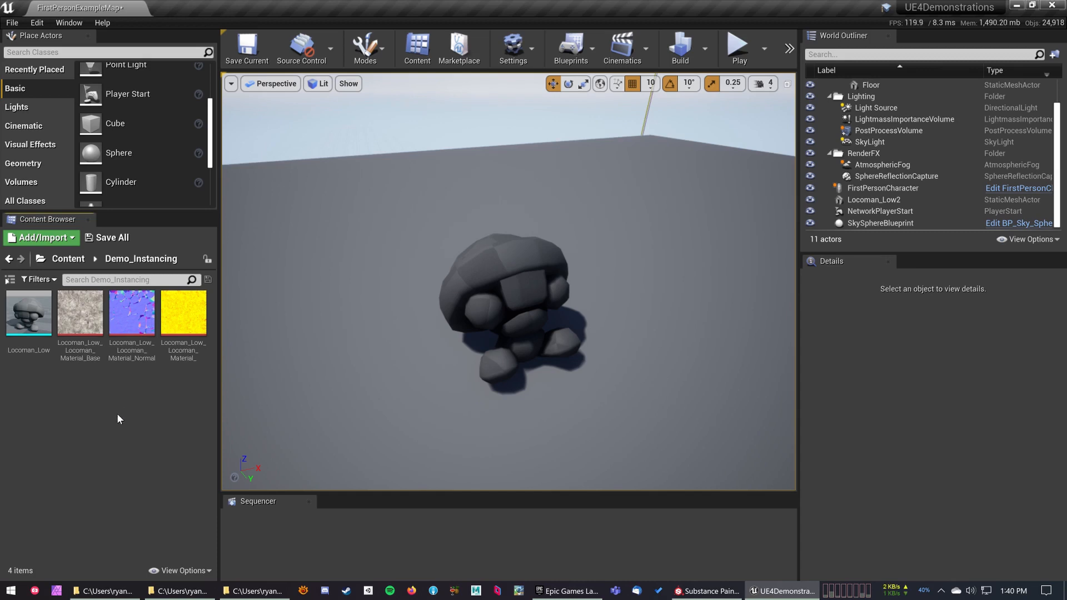
Create a new material named M_PackedPBR in the Demo_Instancing folder and open it for editing.
mouse_move(76, 323)
mouse_move(186, 320)
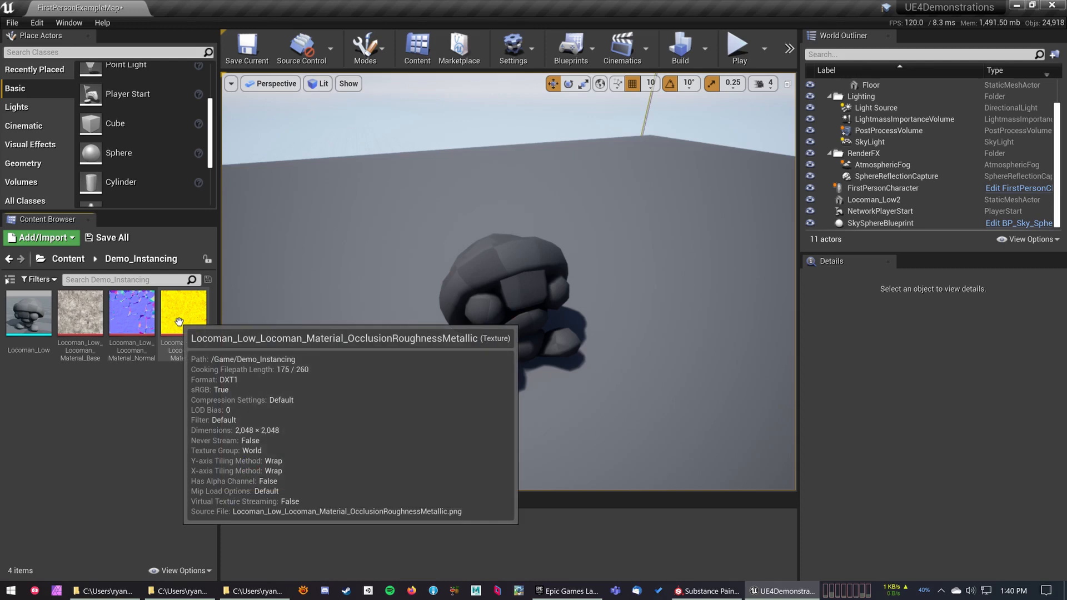
right_click(119, 399)
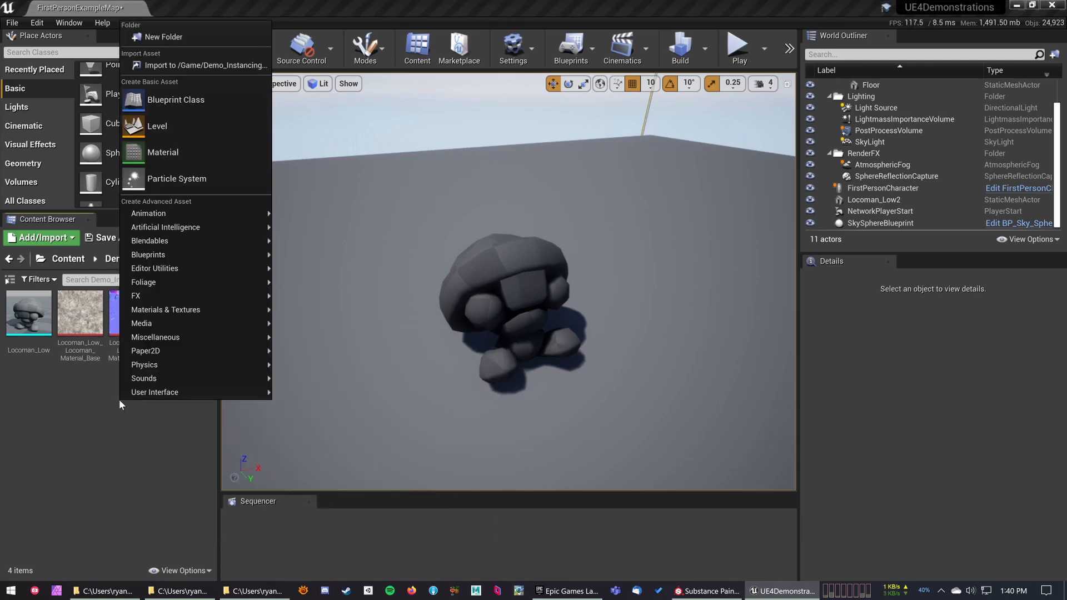
click(181, 155)
text(M_)
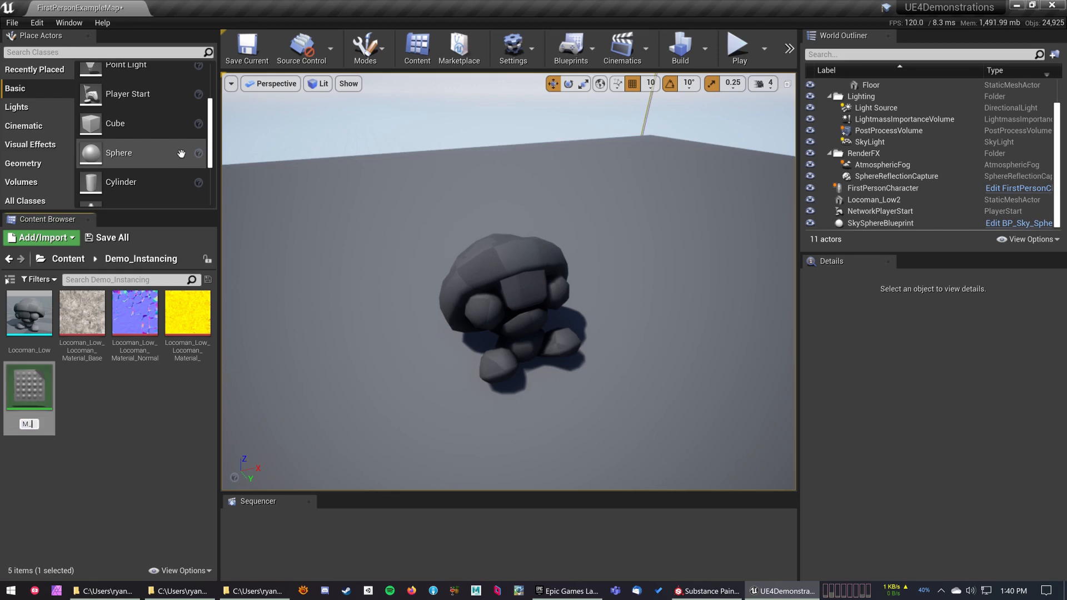
text(PackedPBR)
key(Return)
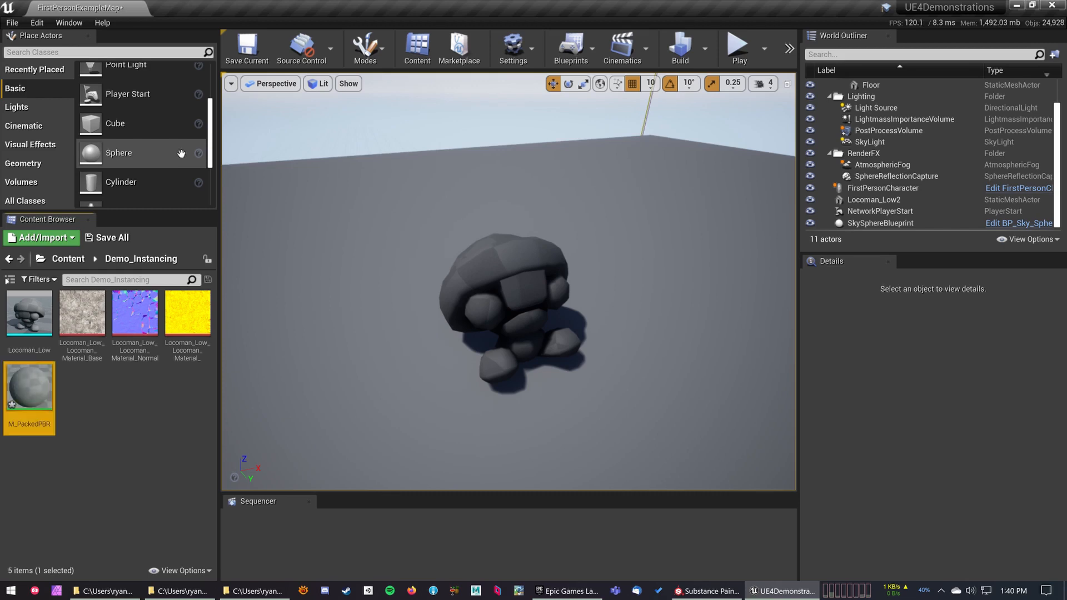
double_click(44, 392)
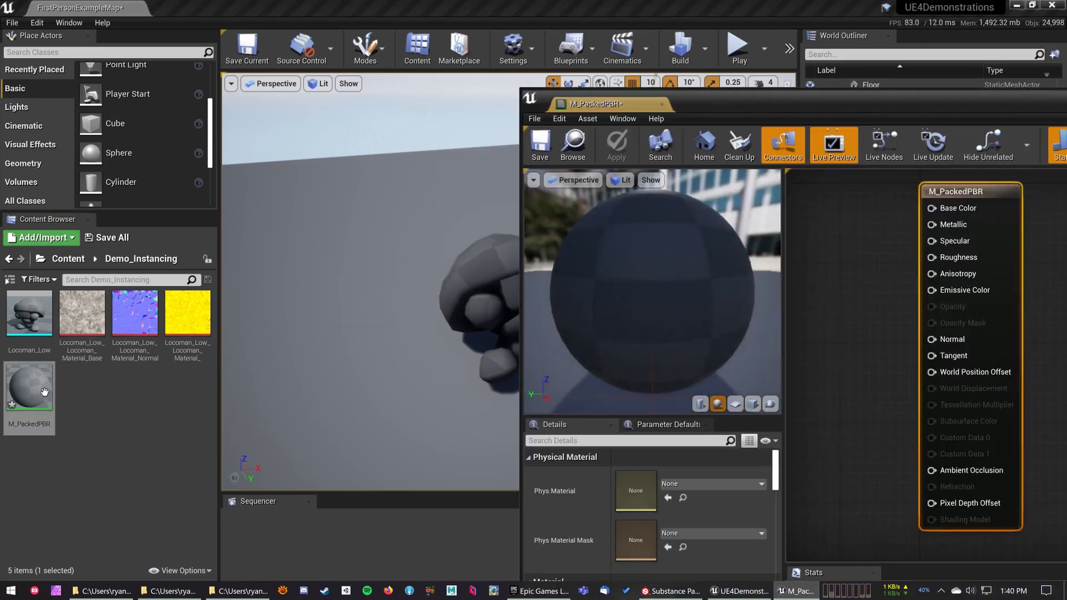
drag(812, 105, 574, 38)
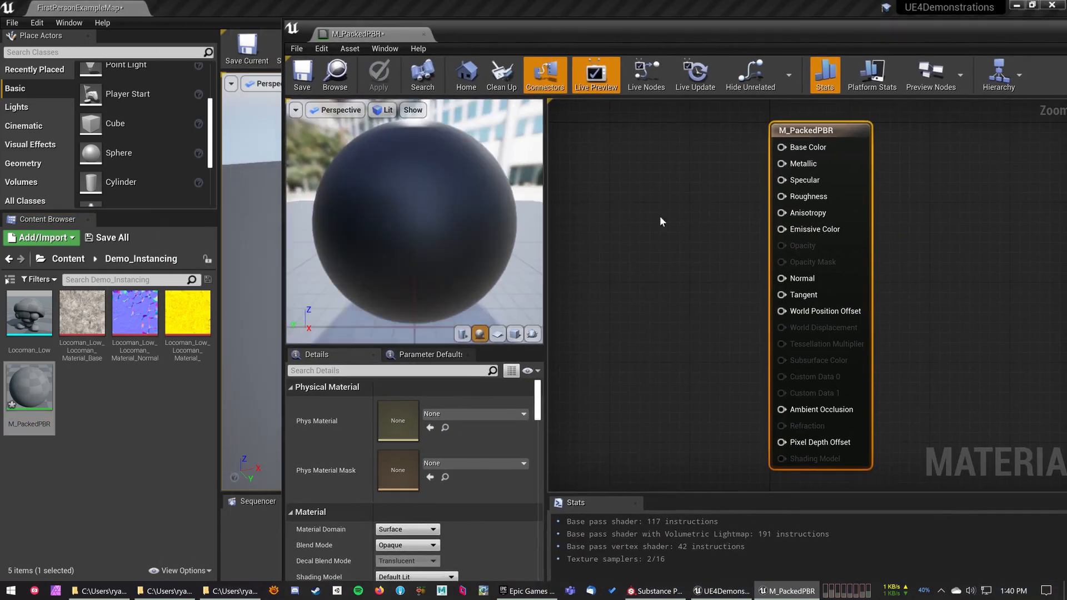
Add a TextureSampleParameter2D node named BaseColor to the material graph.
right_drag(717, 281, 817, 267)
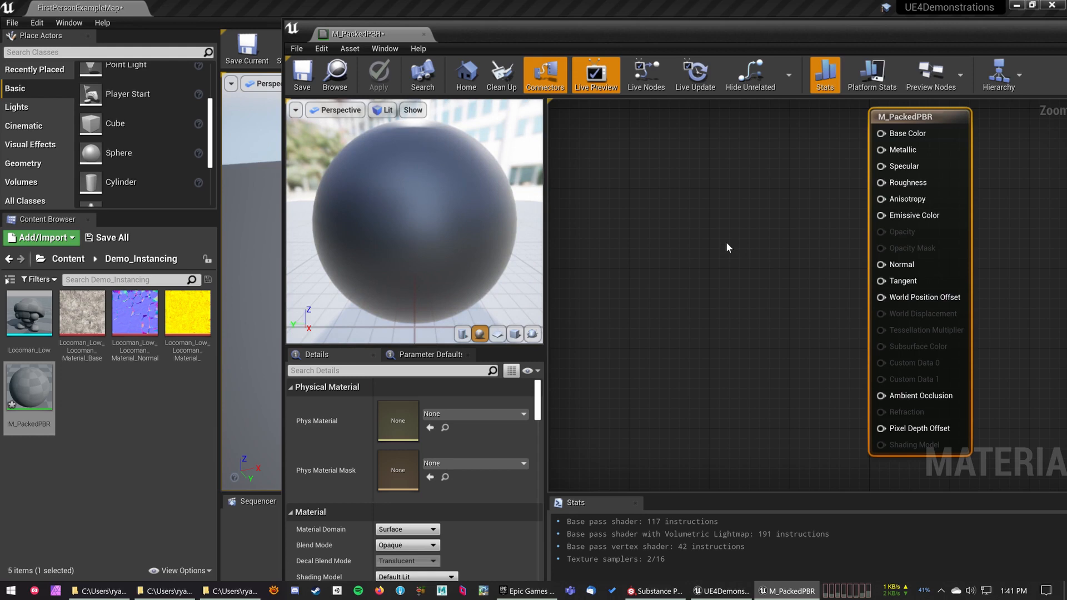
right_click(643, 212)
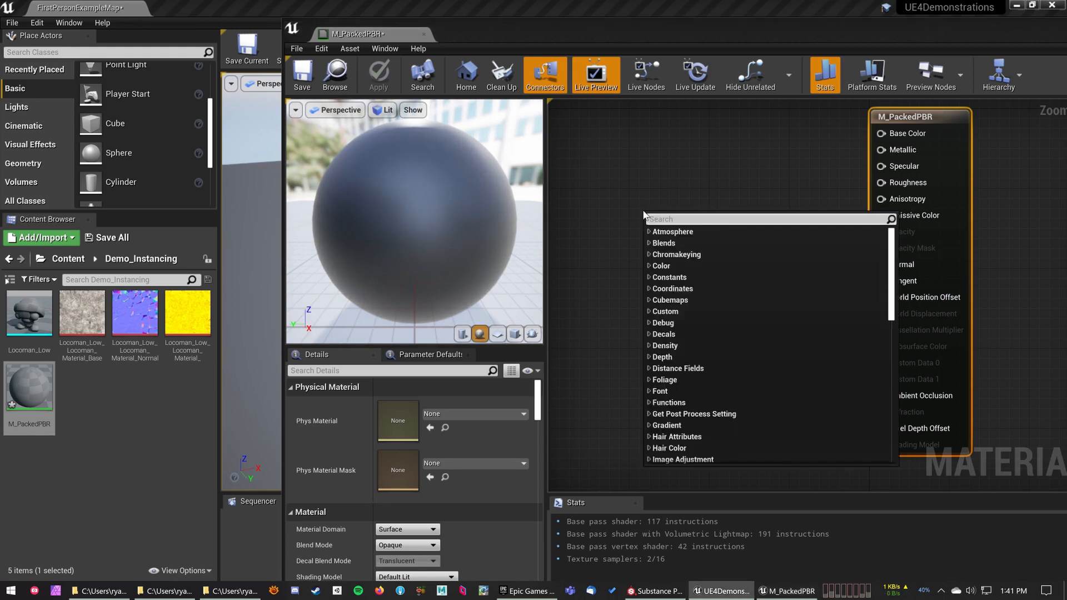
text(texture)
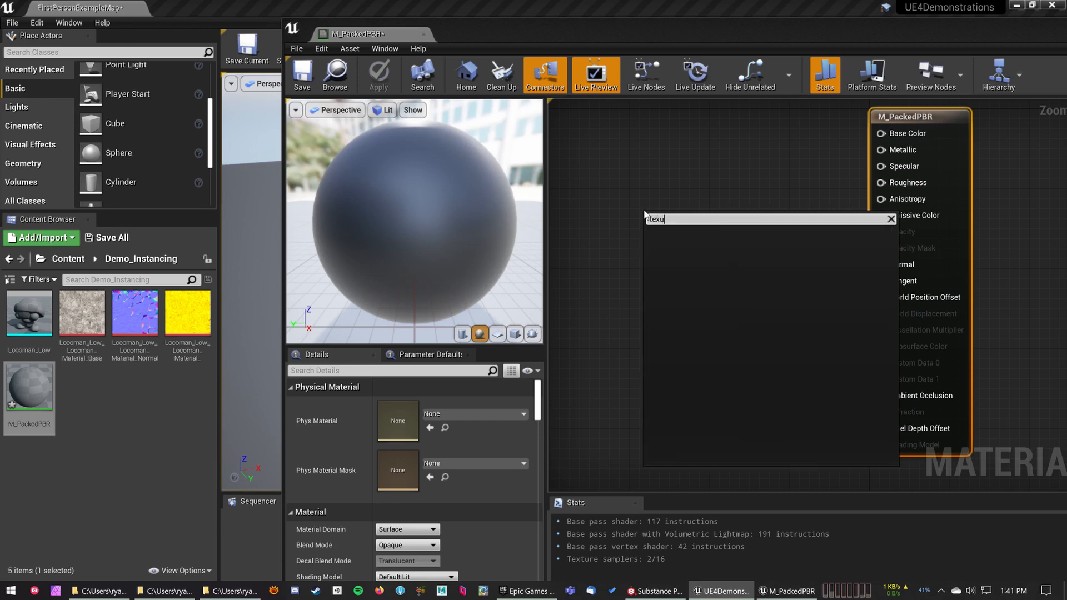
text(samplepr)
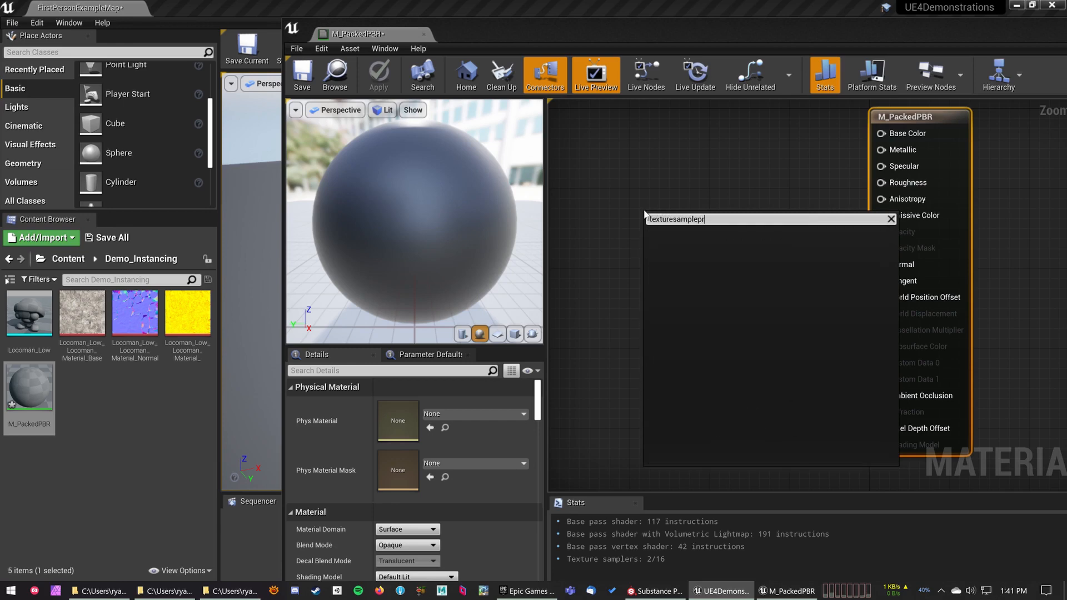
key(BackSpace)
text(ar)
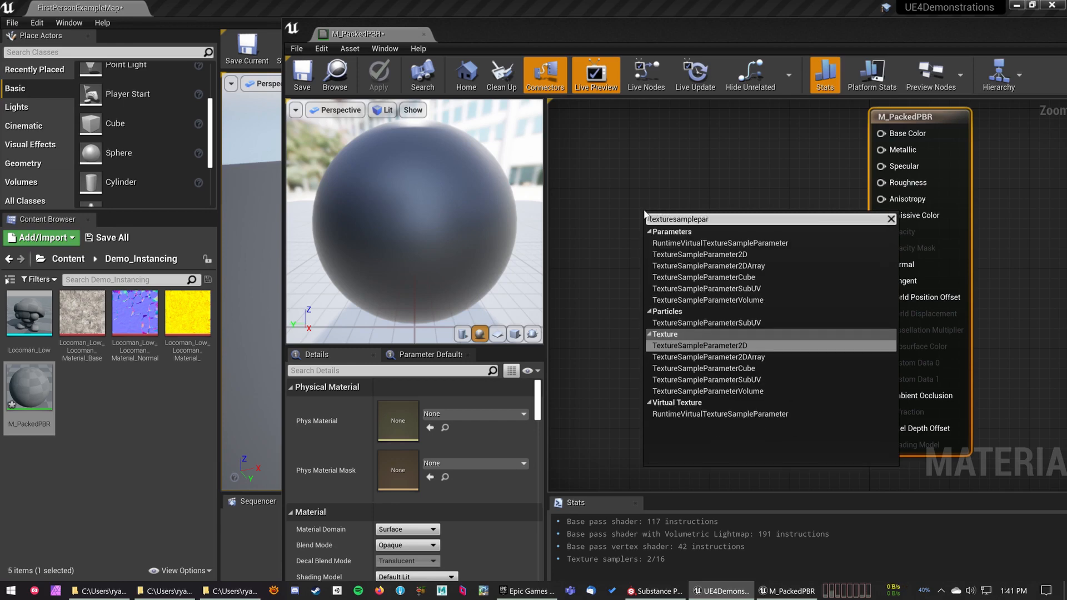
click(736, 344)
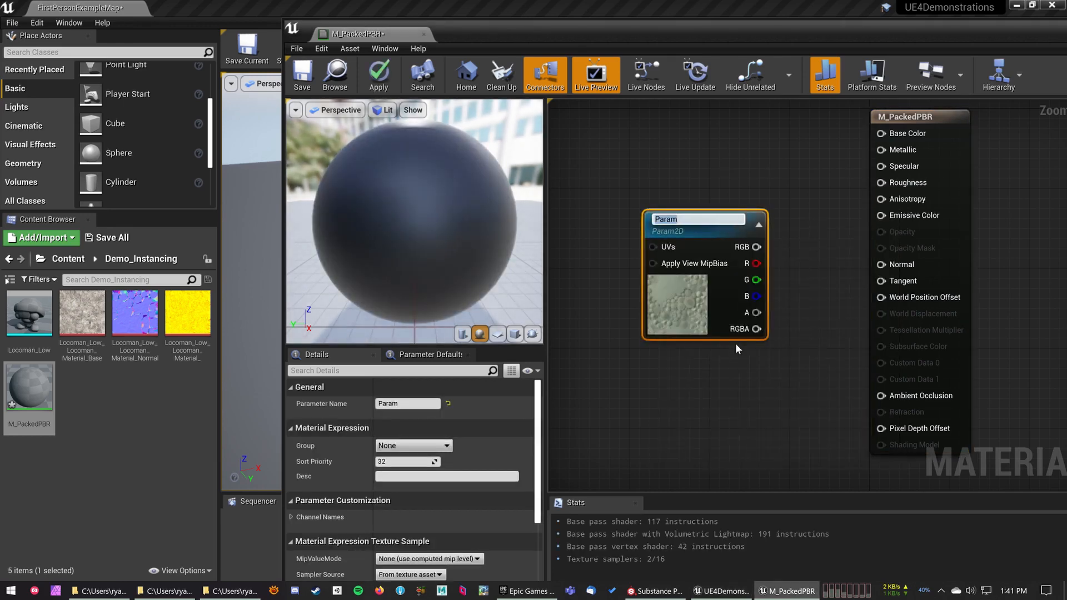
text(BaseColor)
key(Return)
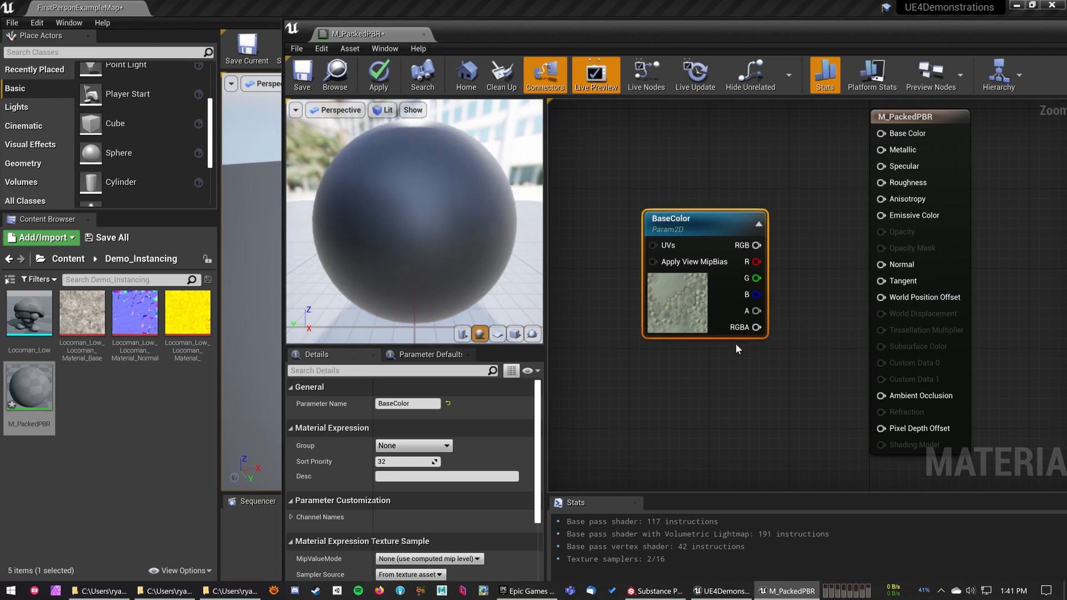
Align the BaseColor node with the top of the material output node and stack two duplicates of it below.
scroll(747, 345, down, 2)
right_drag(751, 386, 721, 412)
drag(684, 347, 667, 270)
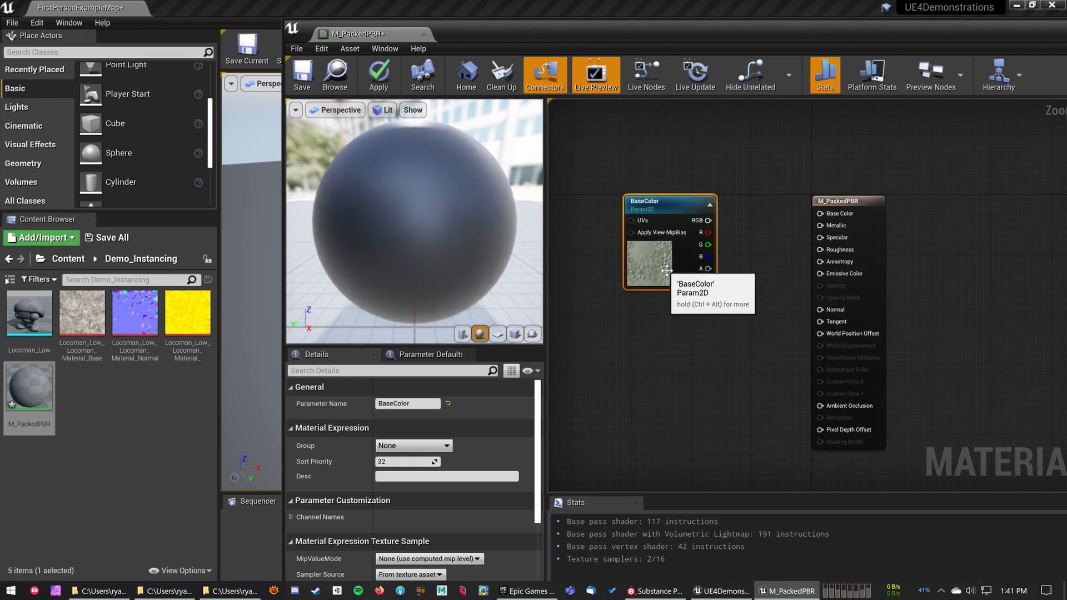
key(ctrl+w)
drag(709, 353, 657, 354)
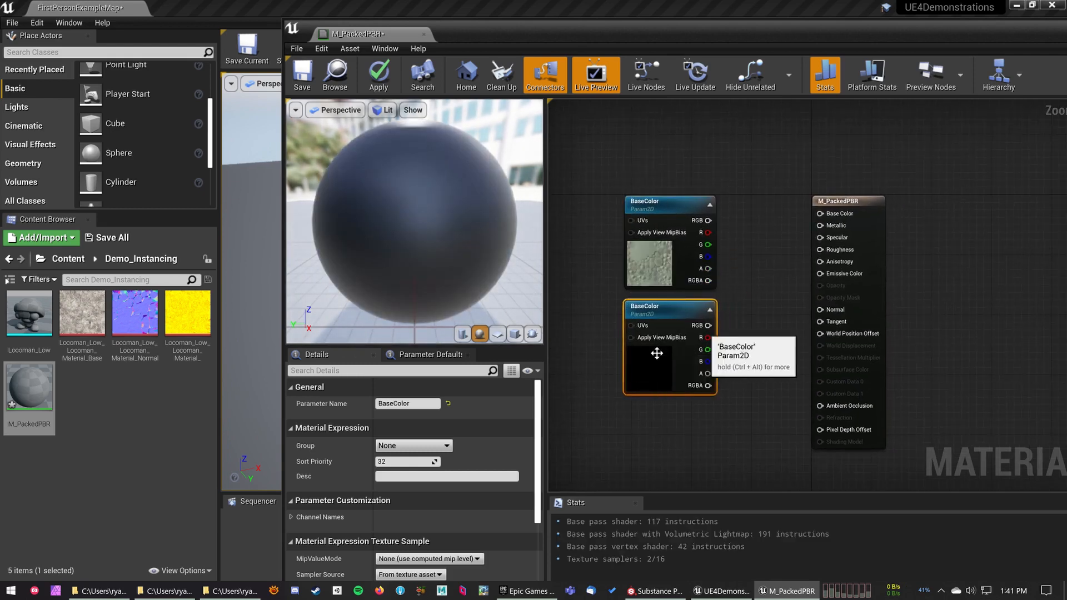
key(ctrl+w)
drag(693, 419, 661, 472)
Rename the middle texture parameter node to Normal.
click(654, 315)
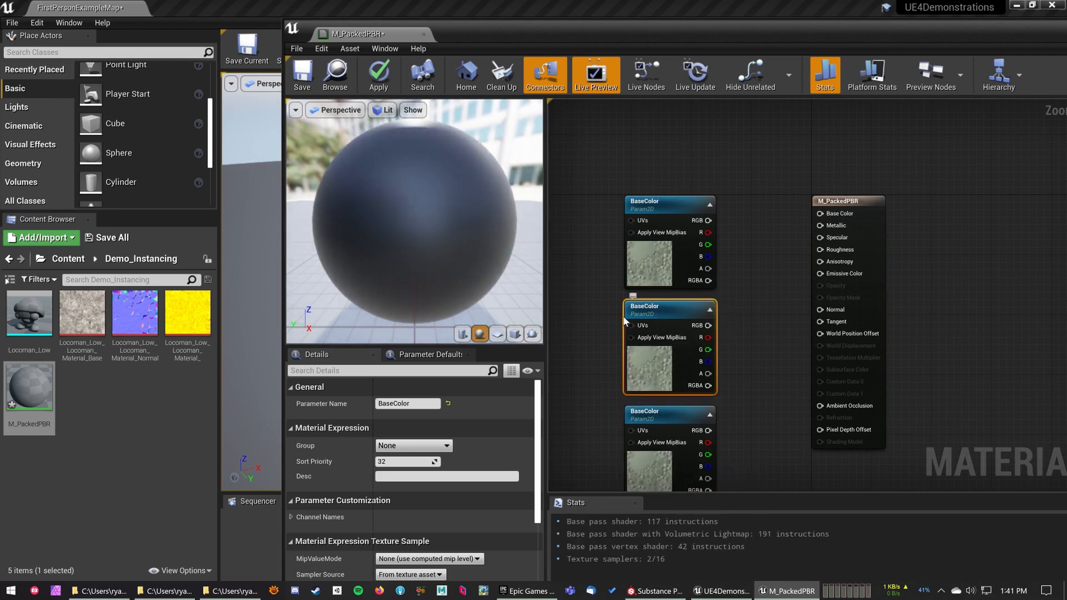
click(404, 404)
text(Normal)
key(Return)
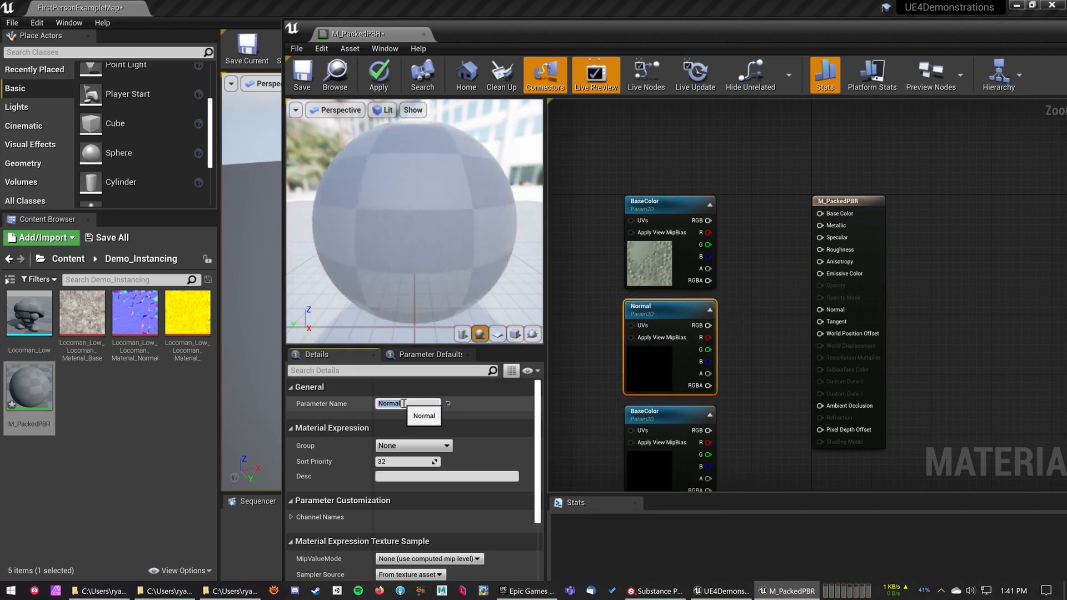
Rename the lowest texture parameter node to OcclusionRoughnessMetallic.
click(659, 462)
click(417, 404)
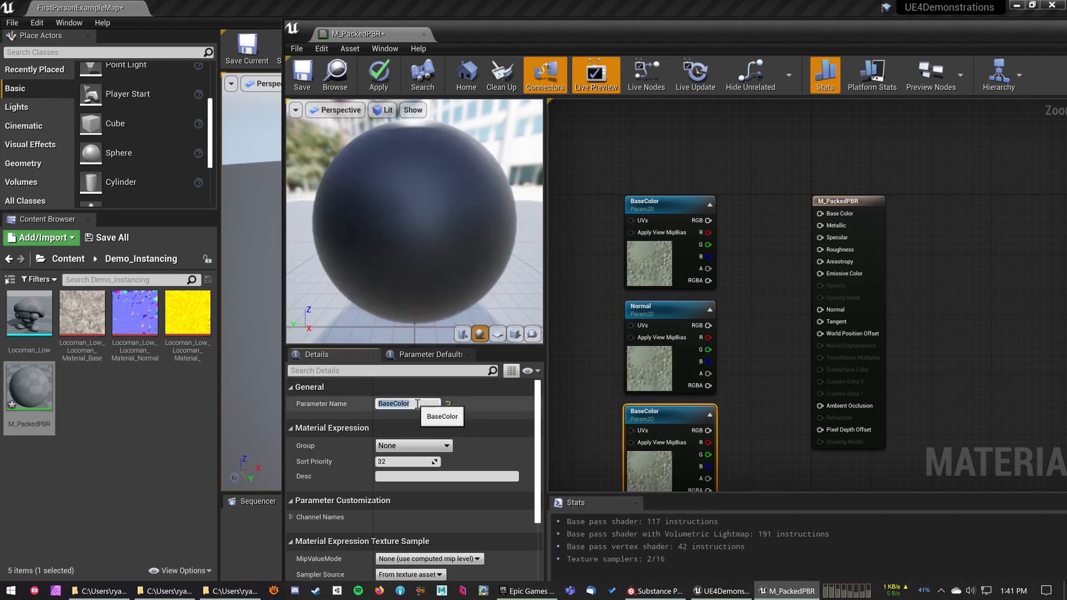
text(Occls)
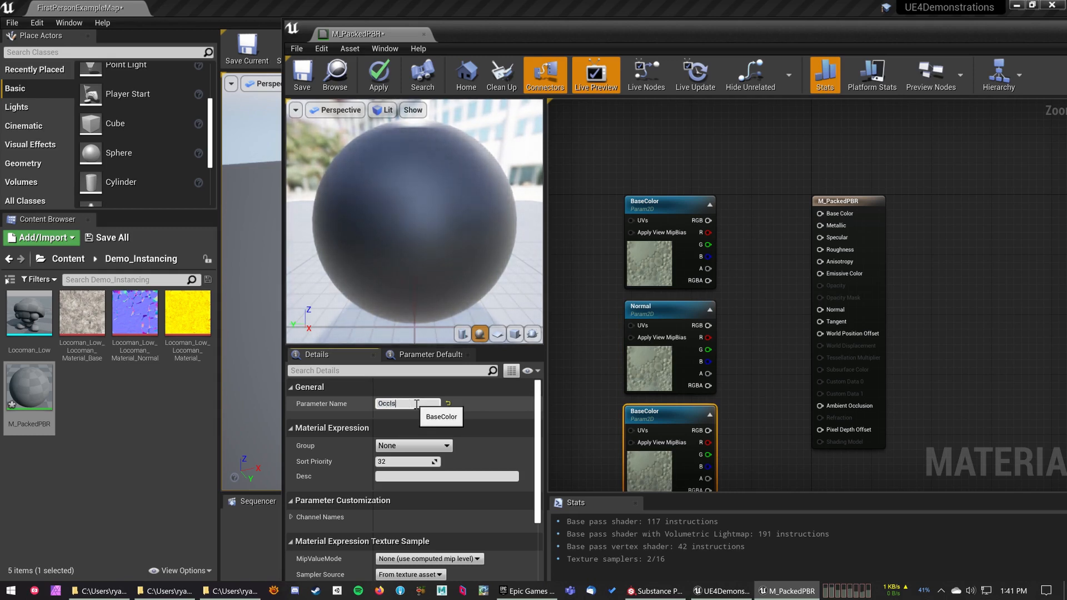
key(BackSpace)
key(BackSpace)
text(lusionRoughnessM)
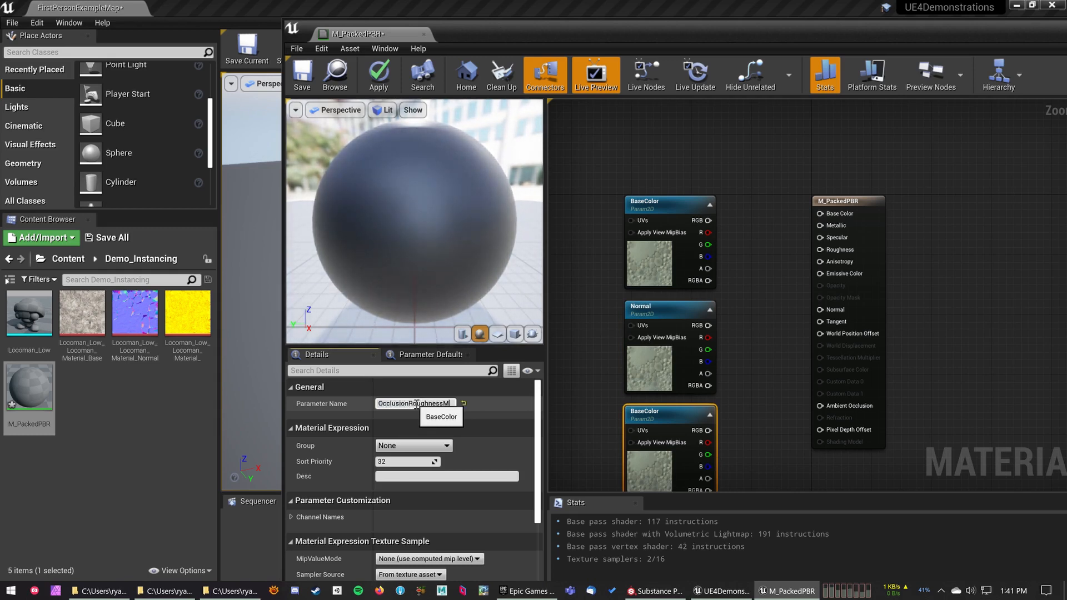
text(etallic)
key(Return)
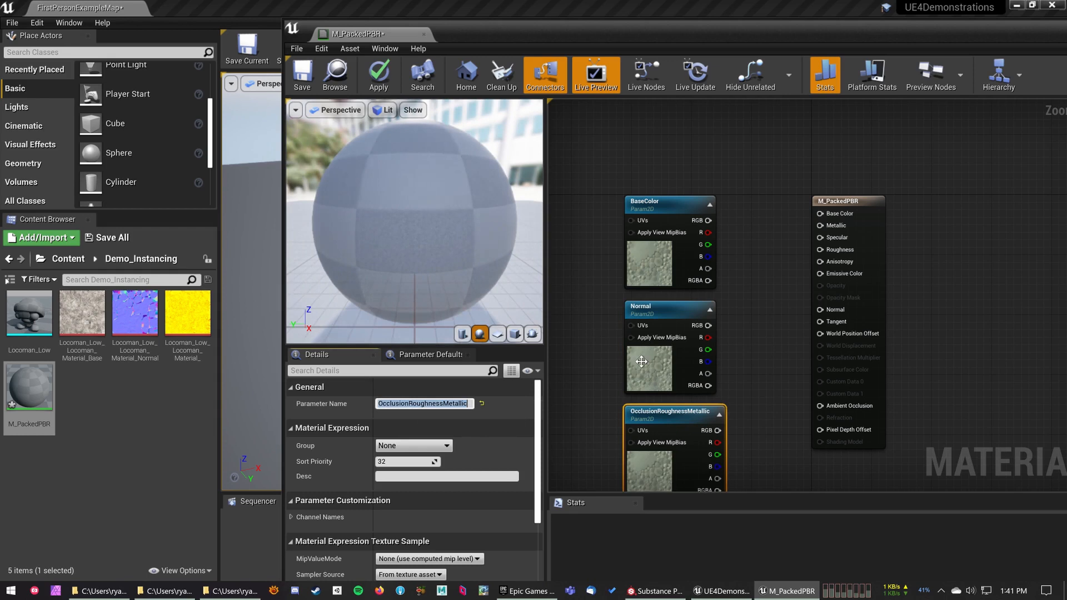
click(763, 328)
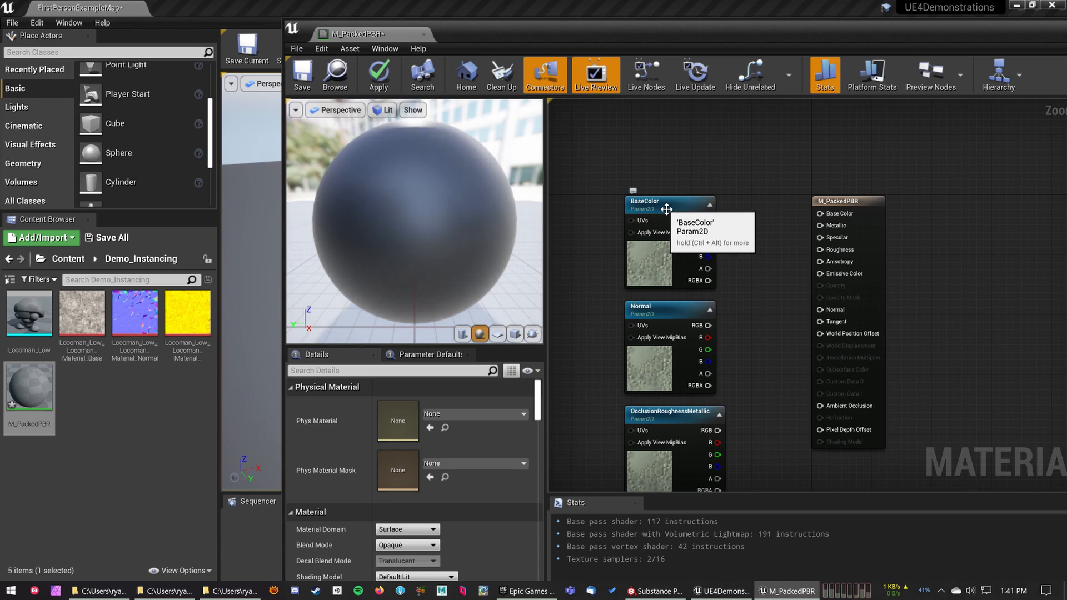
Connect the BaseColor node's RGB output to Base Color and the Normal node's RGB output to Normal.
click(666, 209)
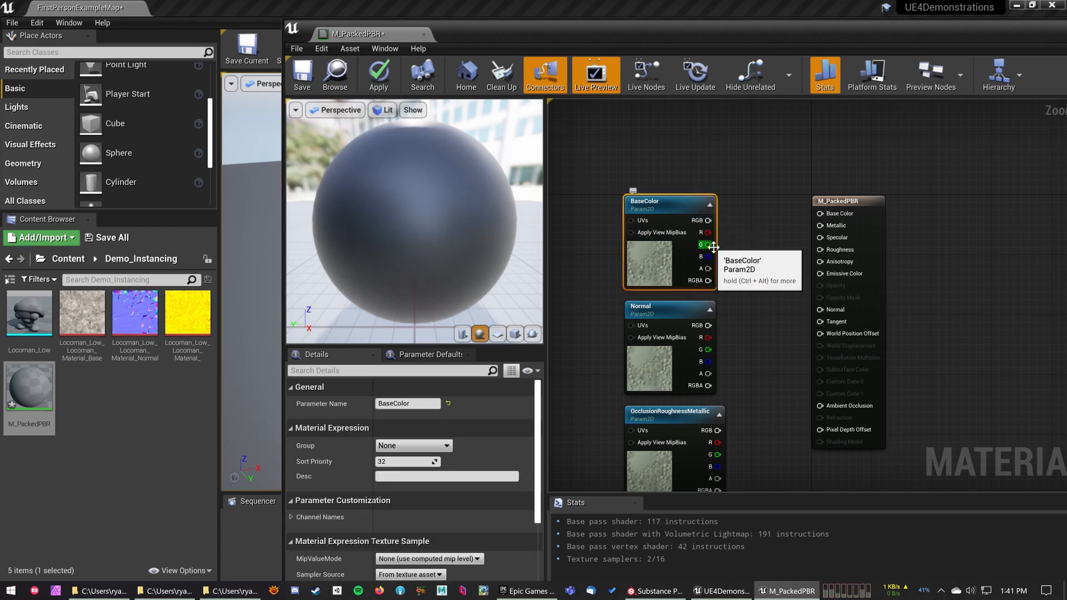
drag(708, 220, 821, 214)
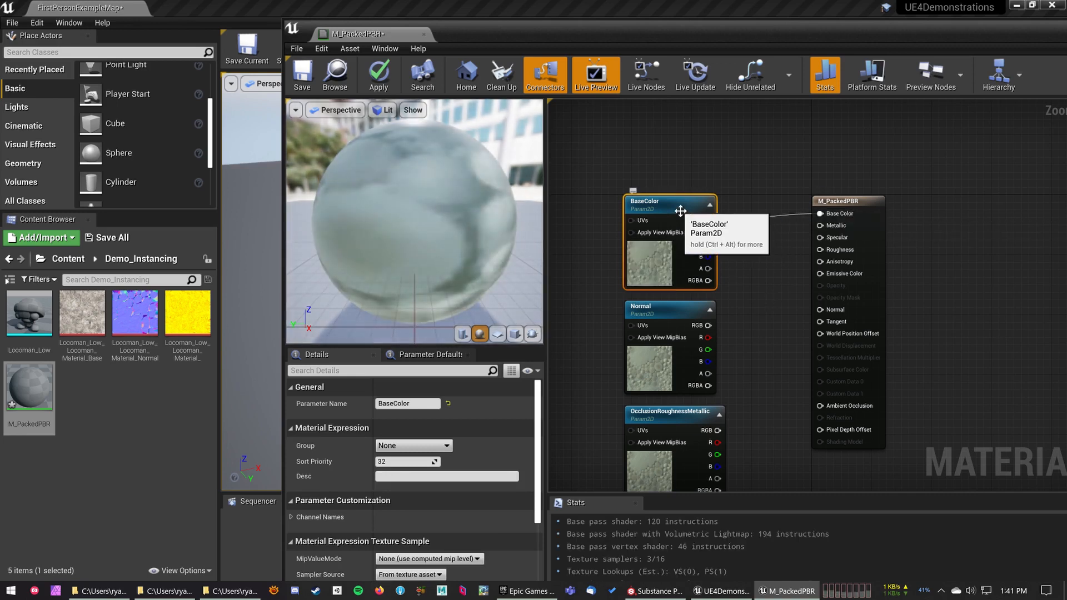
right_drag(758, 336, 736, 290)
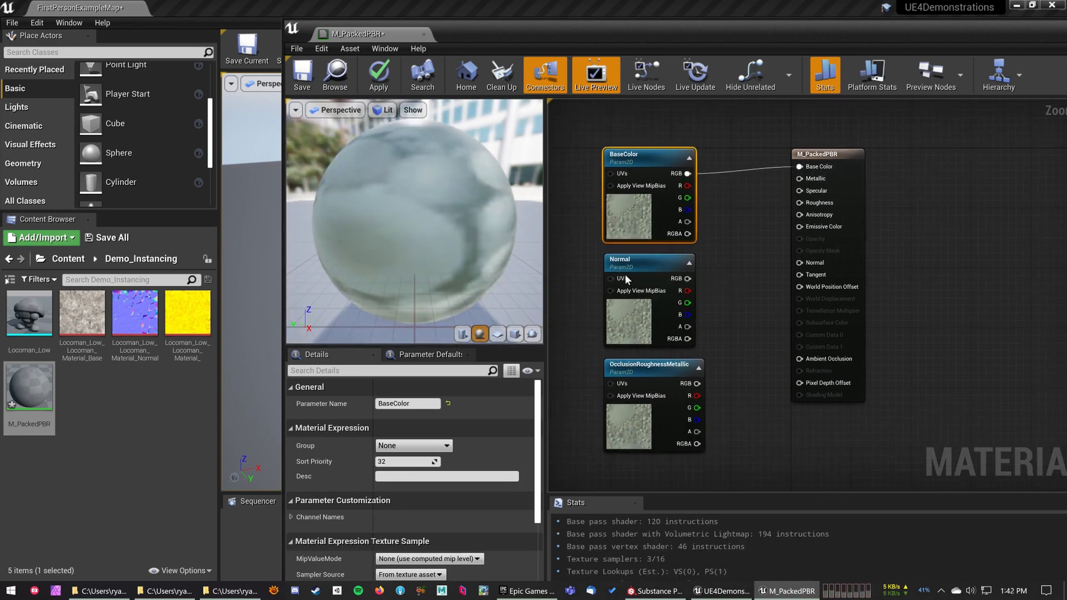
drag(688, 278, 800, 263)
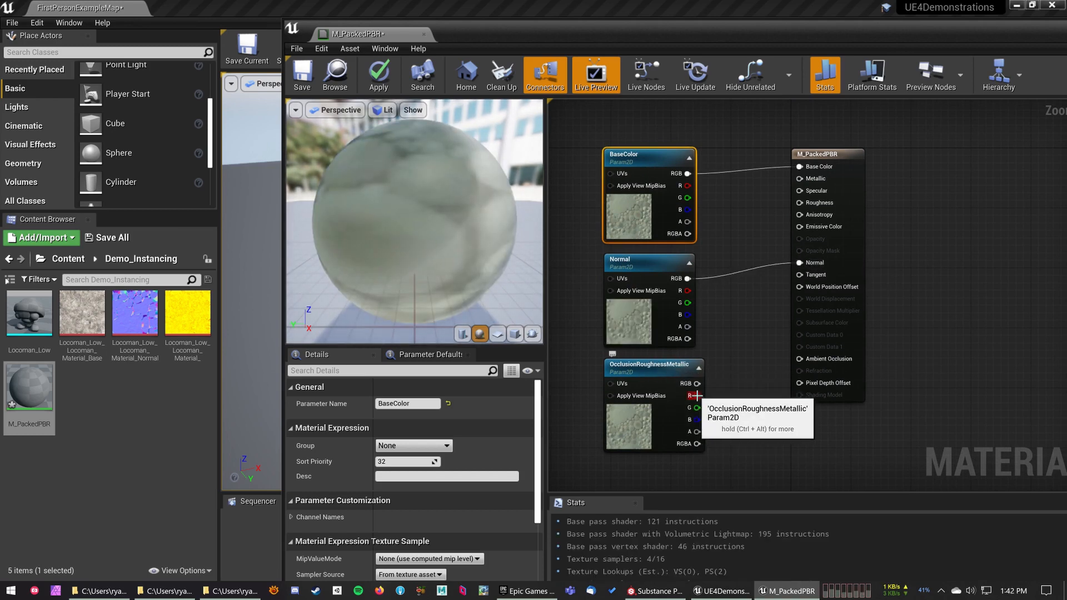
Connect the OcclusionRoughnessMetallic node's R output to Ambient Occlusion, G to Roughness and B to Metallic.
drag(695, 396, 800, 358)
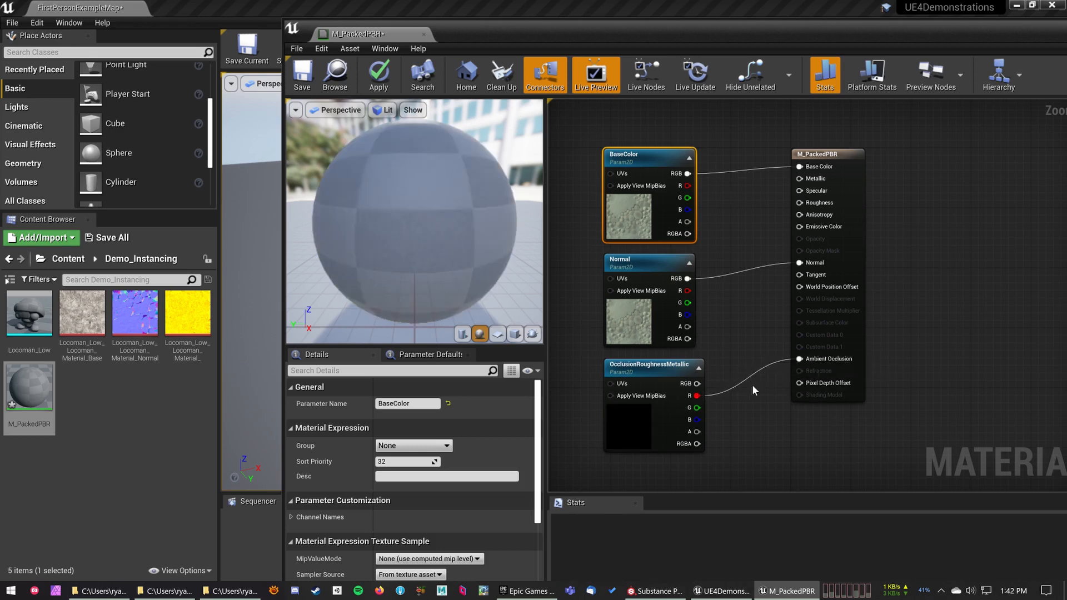
drag(697, 407, 799, 202)
drag(697, 420, 800, 178)
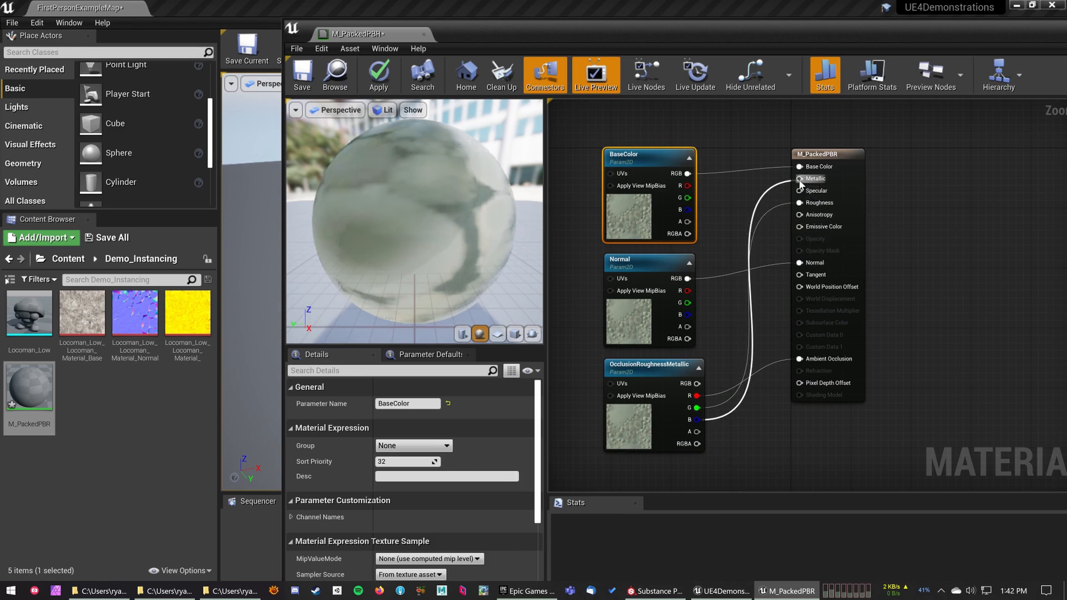
Set the Normal parameter's default texture to DefaultNormal and save the material.
click(651, 305)
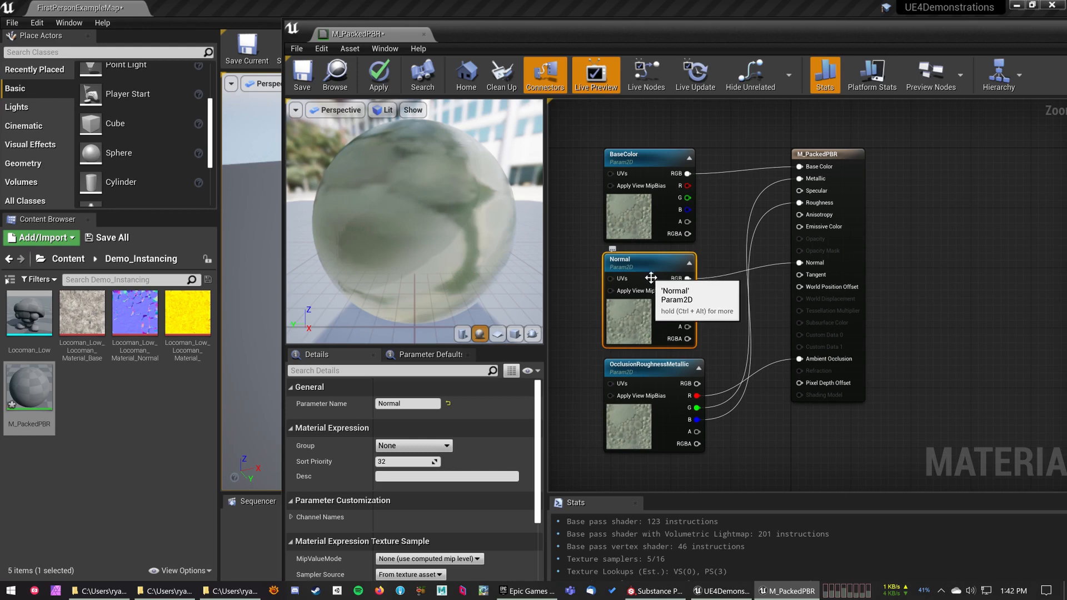
scroll(371, 556, down, 5)
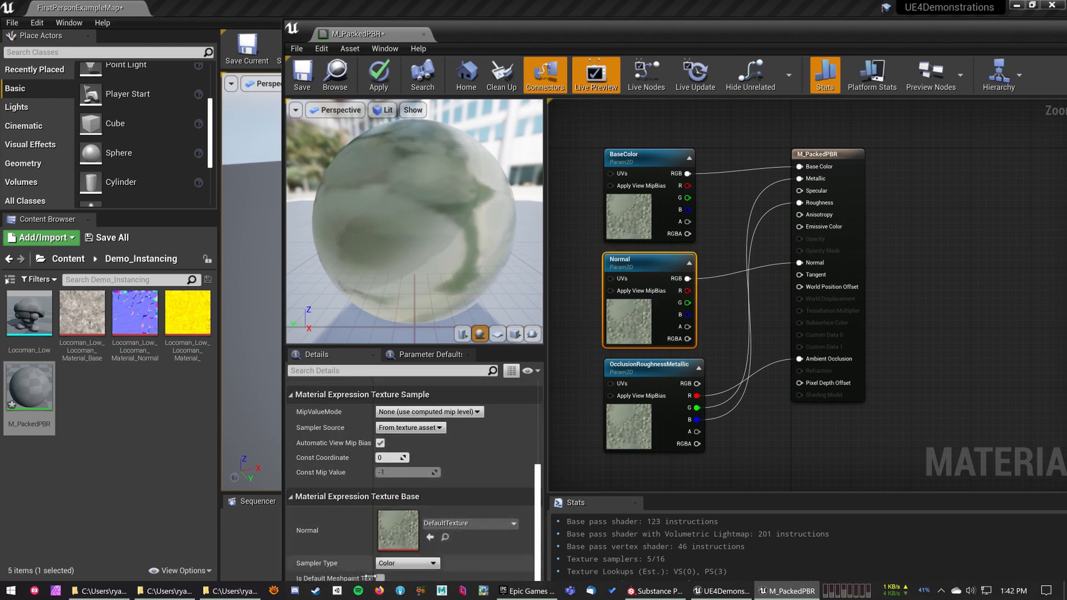
click(476, 524)
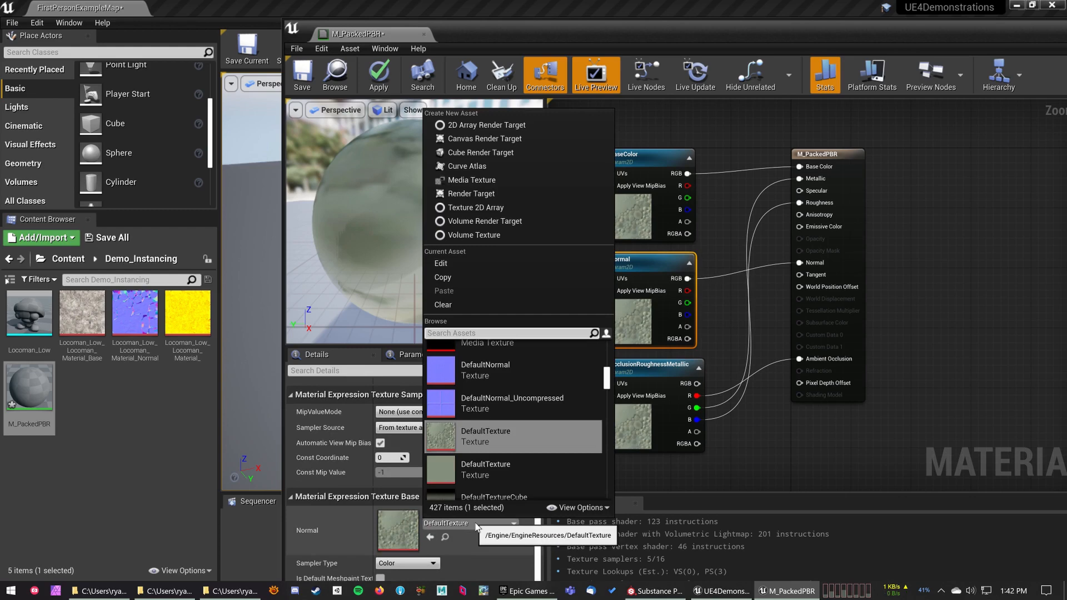
mouse_move(499, 371)
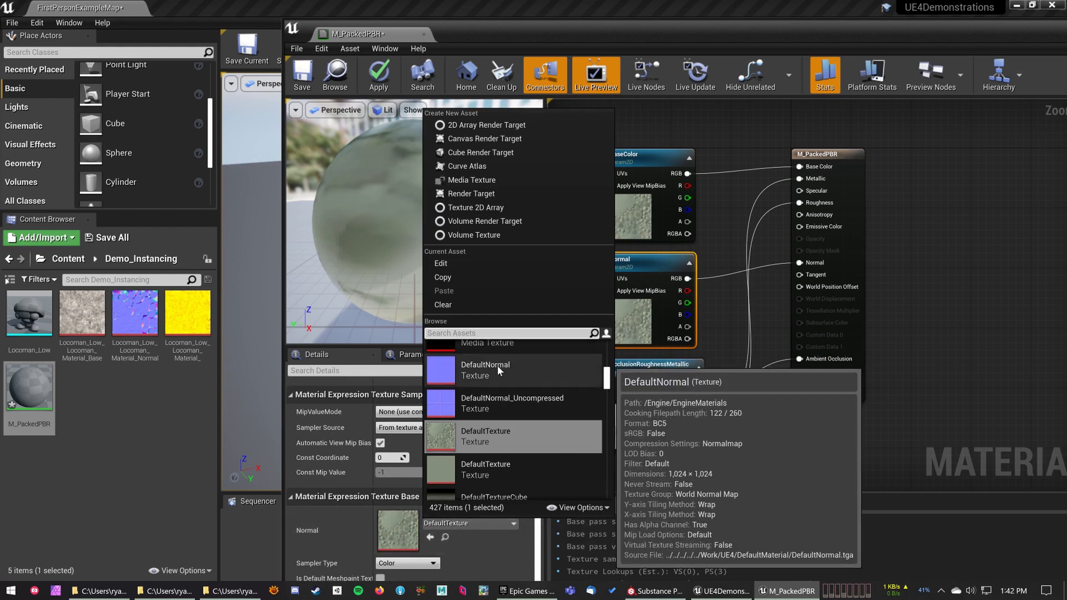
click(506, 371)
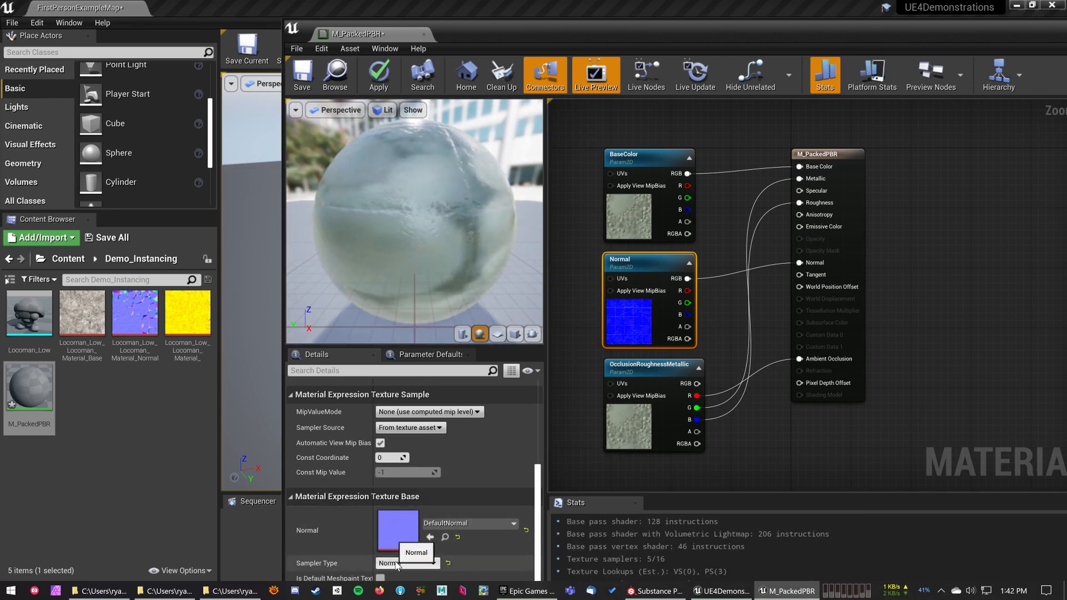
click(758, 430)
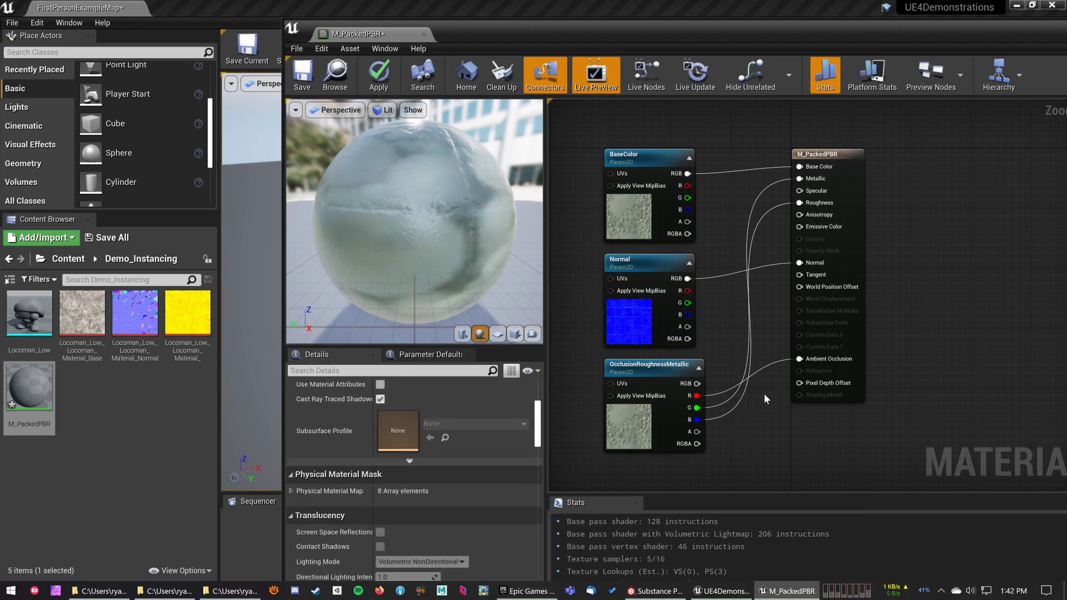
click(309, 92)
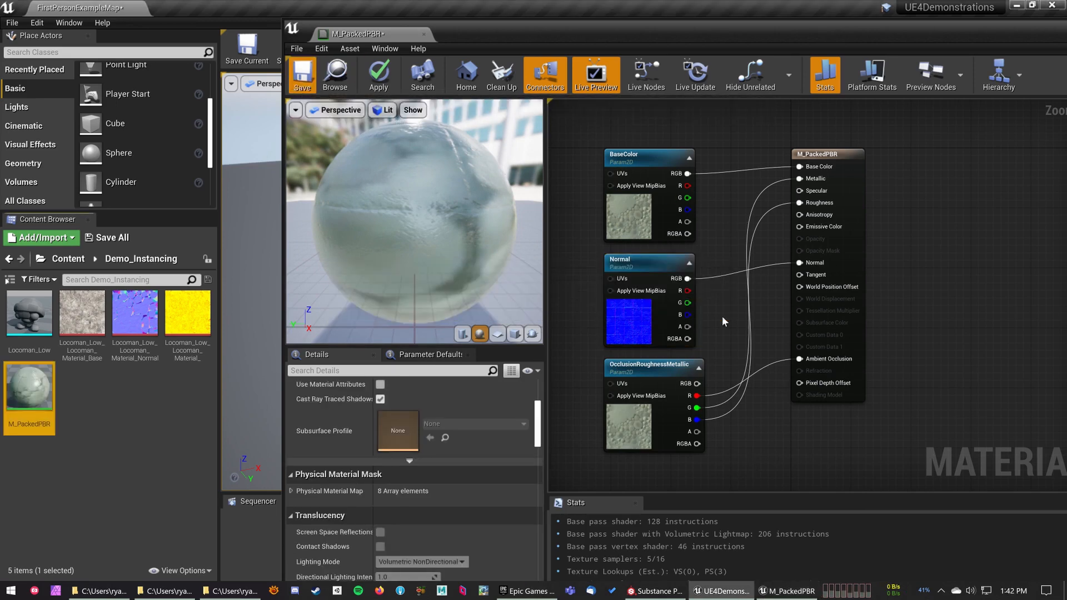
Close the material editor and create a material instance of M_PackedPBR named M_Locoman.
click(424, 34)
click(65, 408)
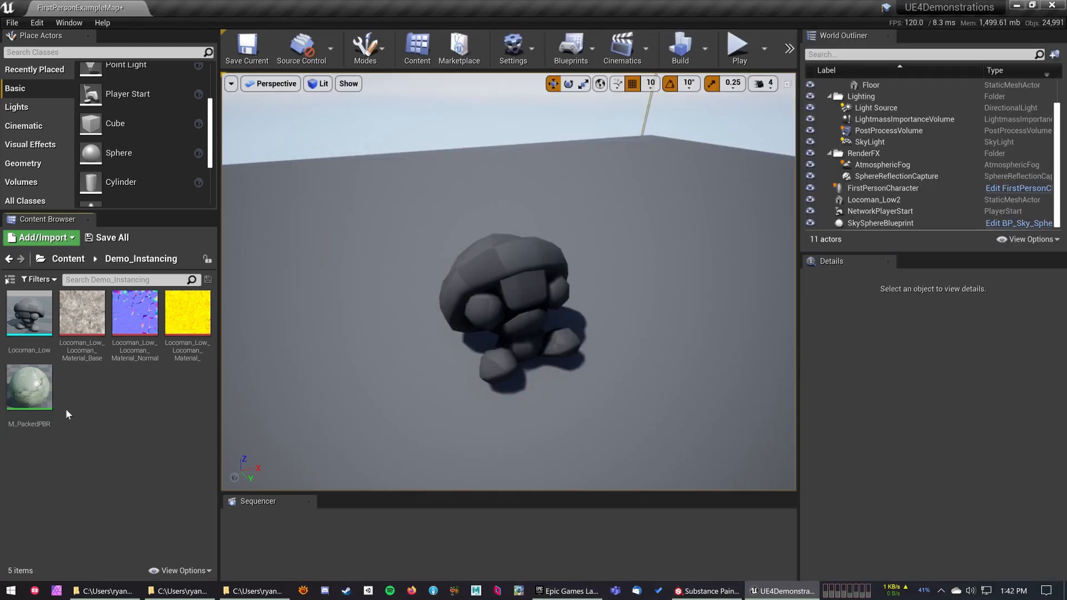
click(38, 395)
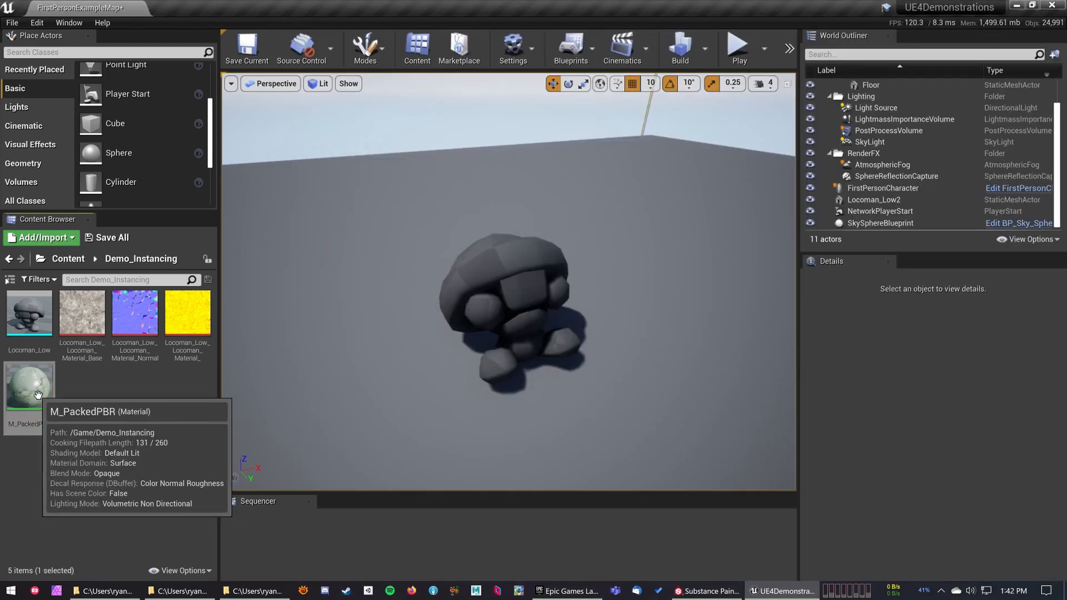
right_click(38, 395)
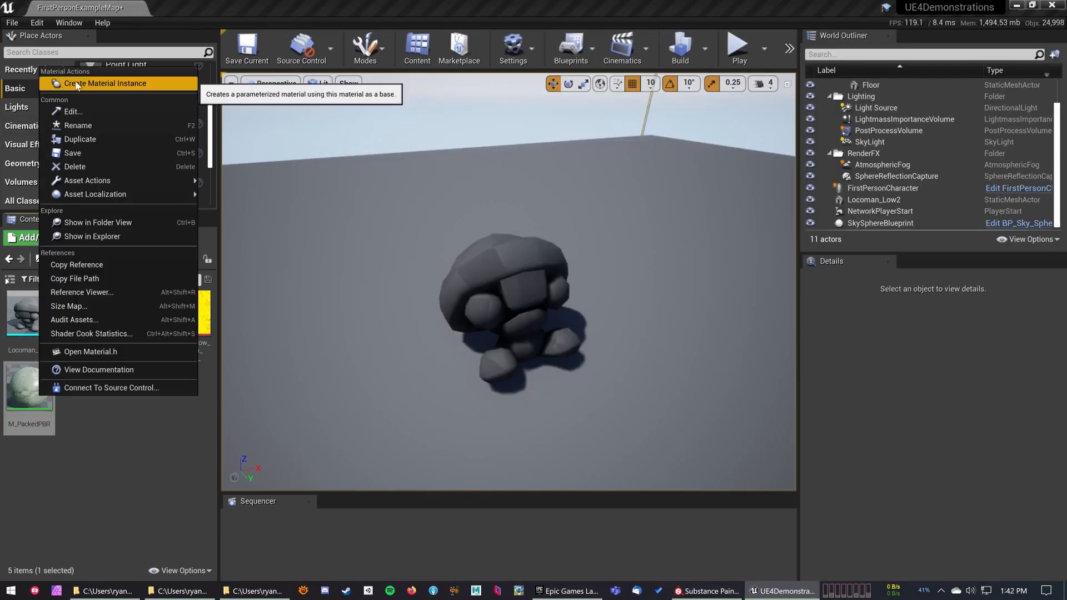
click(106, 84)
text(M_Lco)
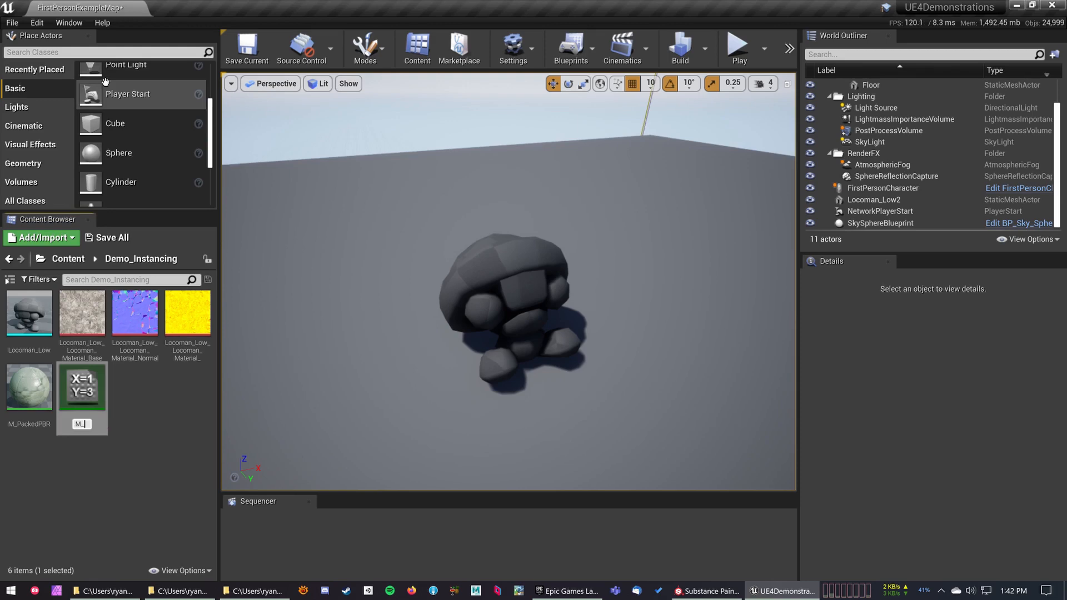
key(BackSpace)
key(BackSpace)
text(ocoman)
key(Return)
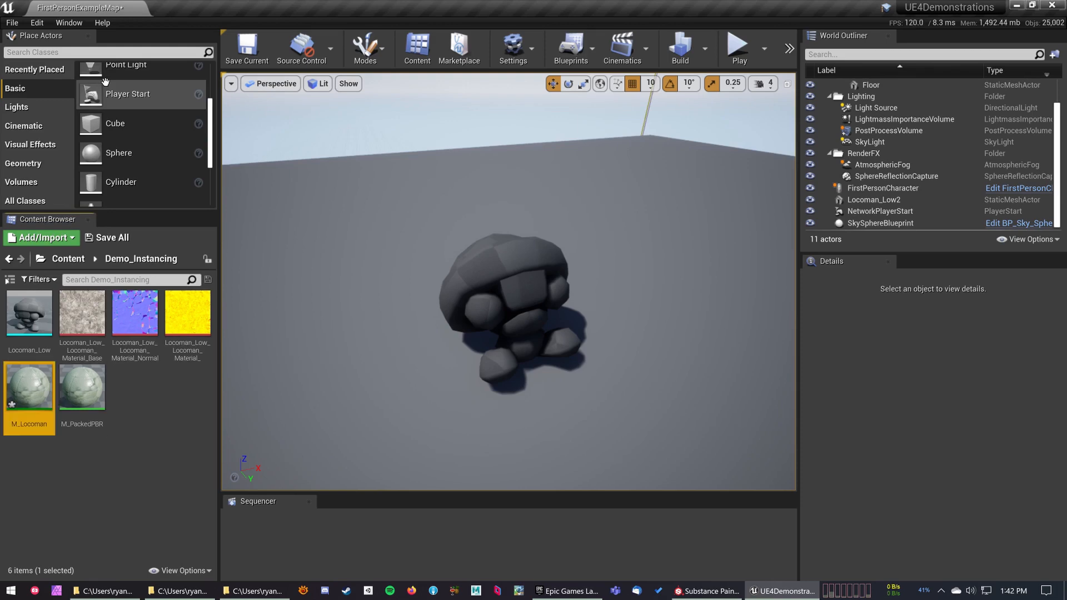
Open the M_Locoman instance and resize and reposition its editor window so its parameters and the project's texture assets are both reachable.
double_click(29, 389)
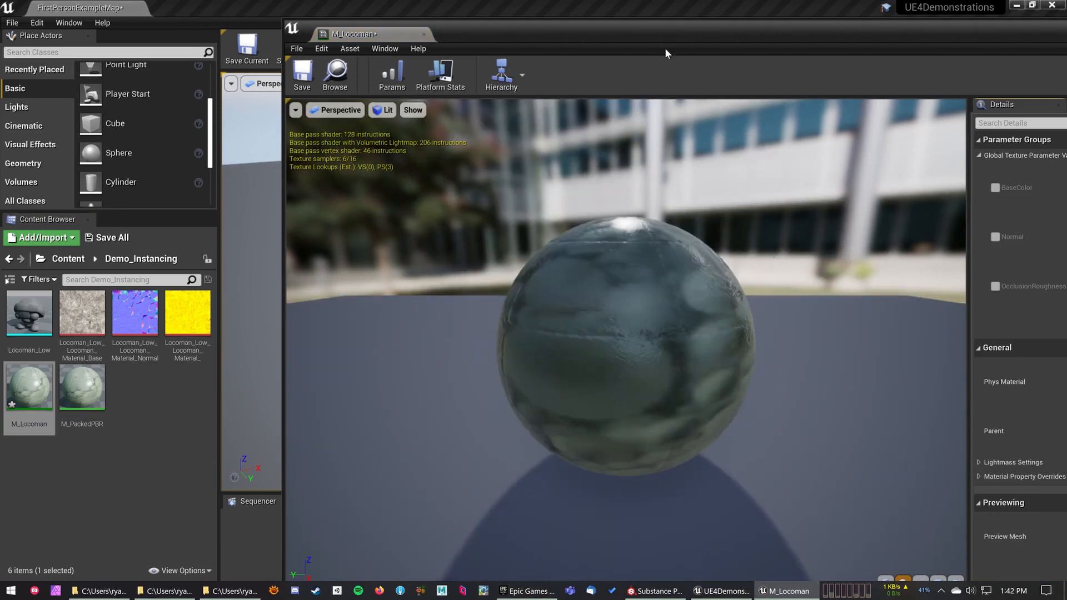
drag(448, 30, 393, 22)
drag(393, 8, 264, 17)
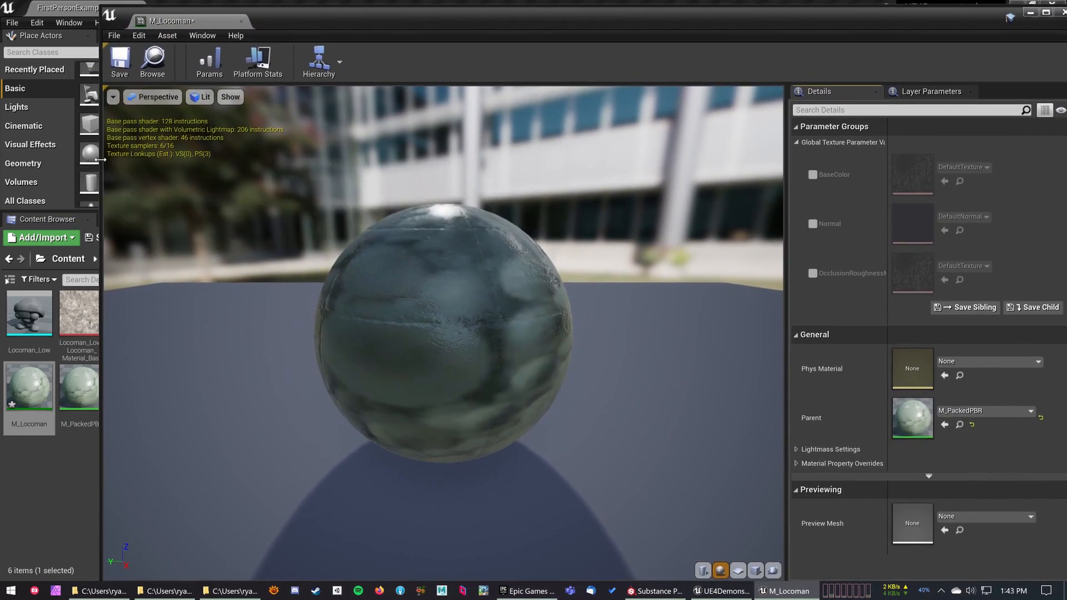
drag(101, 159, 436, 160)
drag(629, 25, 439, 29)
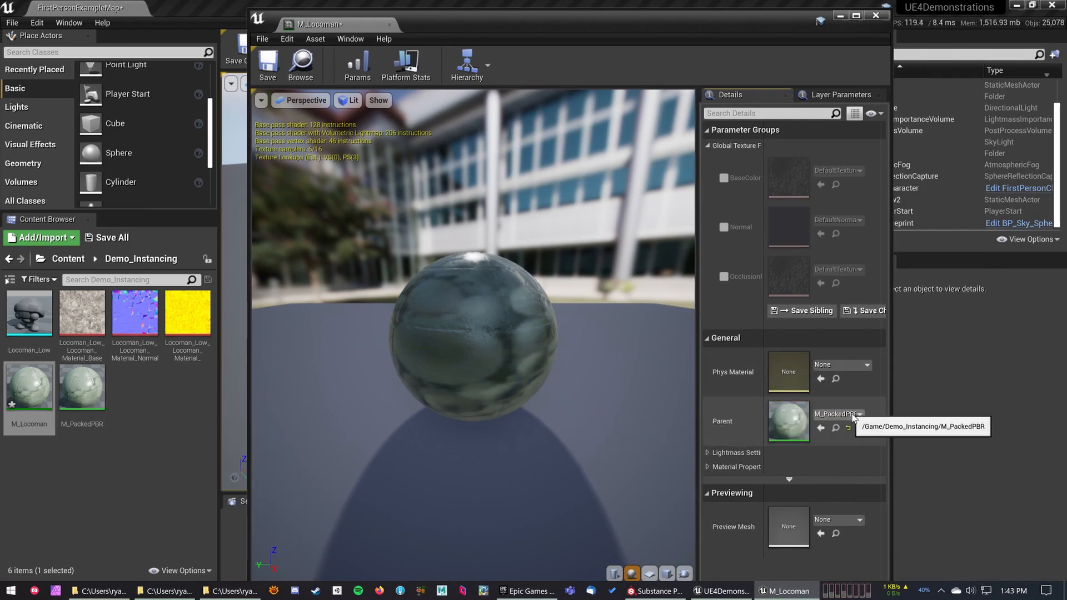
Enable the BaseColor, Normal and OcclusionRoughnessMetallic texture overrides in the M_Locoman instance.
click(724, 179)
click(723, 227)
click(723, 276)
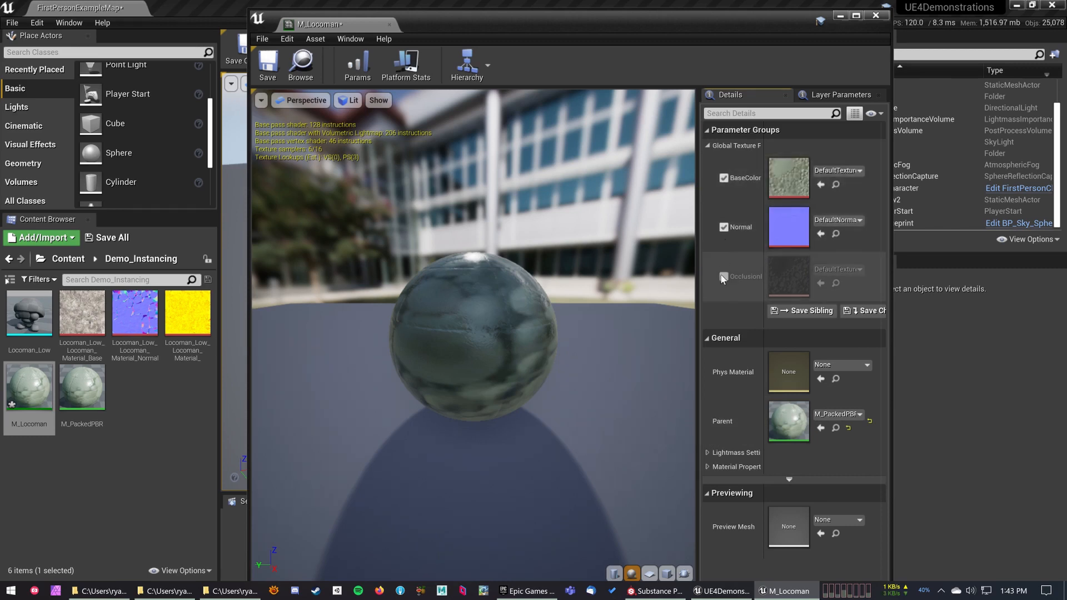
Assign the Locoman base color, normal and packed occlusion textures to their matching parameters, then save and close the instance.
click(838, 170)
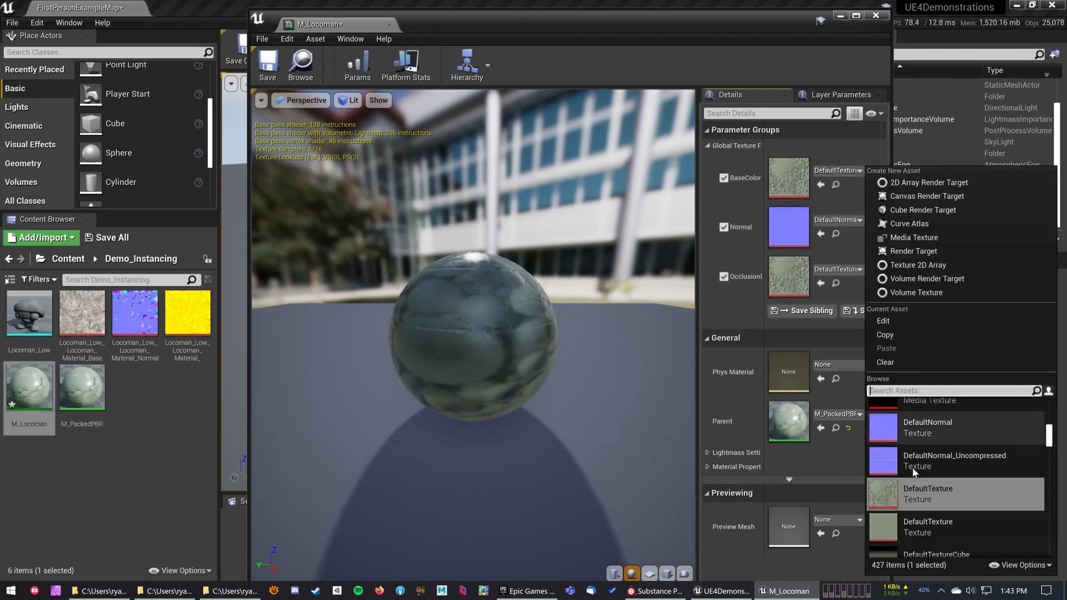
text(loco)
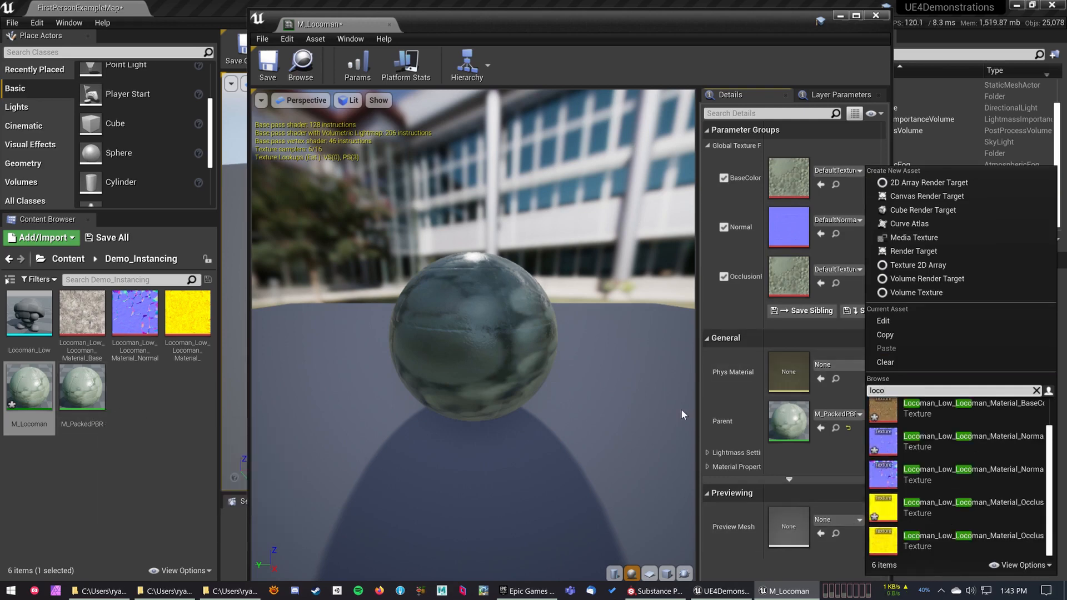
drag(89, 325, 776, 183)
drag(135, 312, 783, 225)
drag(187, 312, 795, 300)
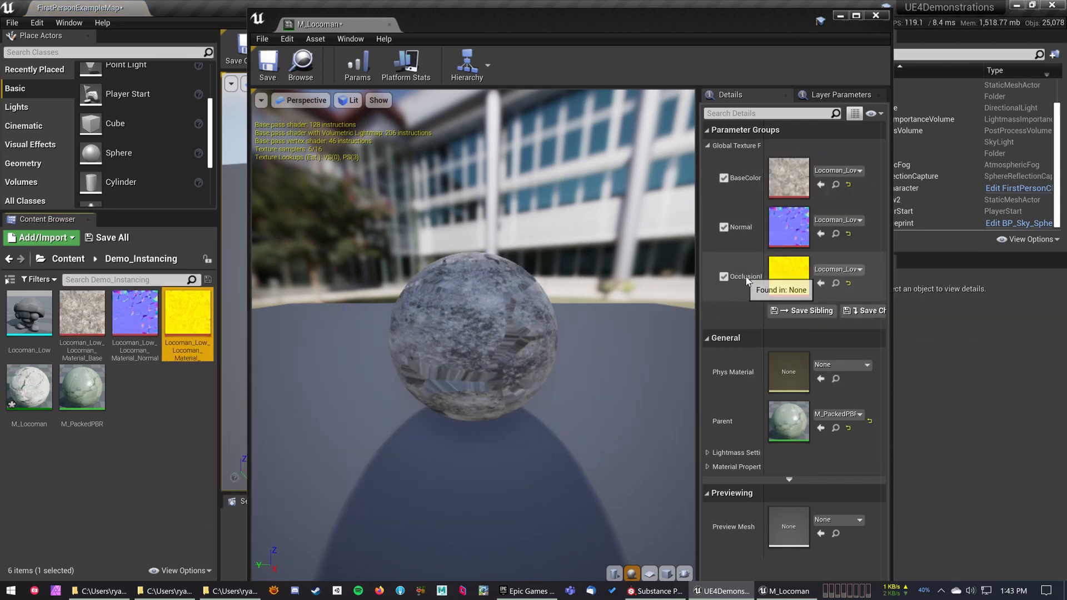
click(275, 80)
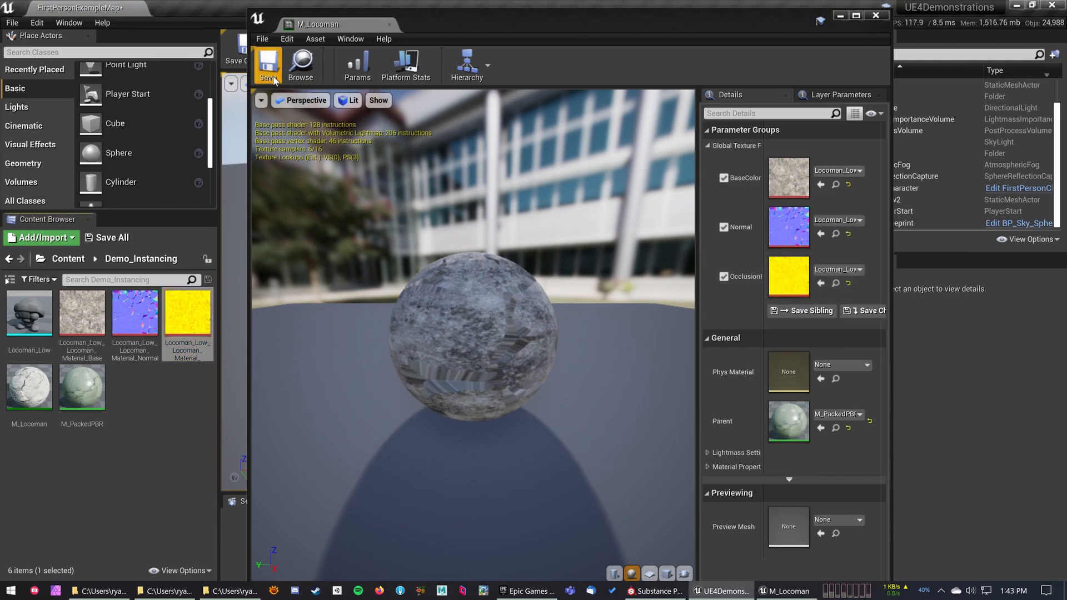
click(390, 24)
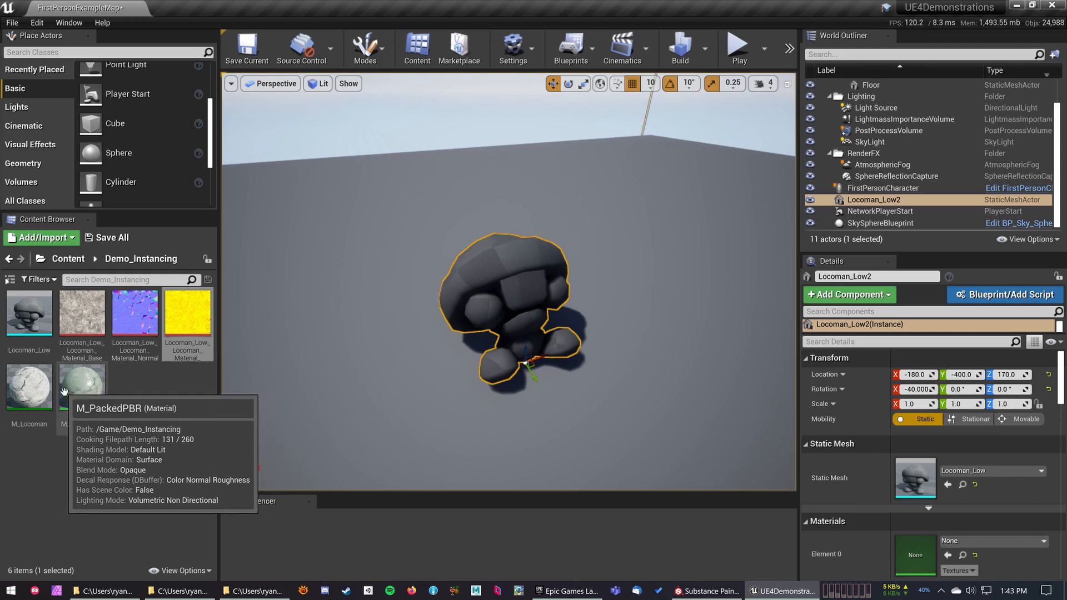
Apply the M_Locoman instance to the Locoman model in the level and rename the instance M_Locoman_Inst.
click(33, 393)
drag(34, 393, 529, 287)
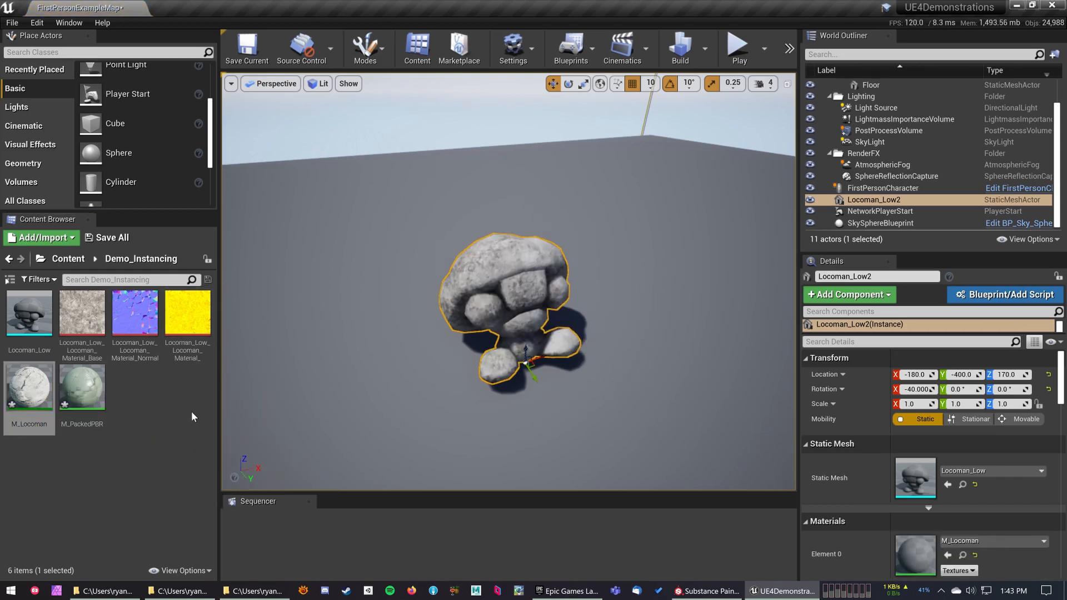
click(42, 425)
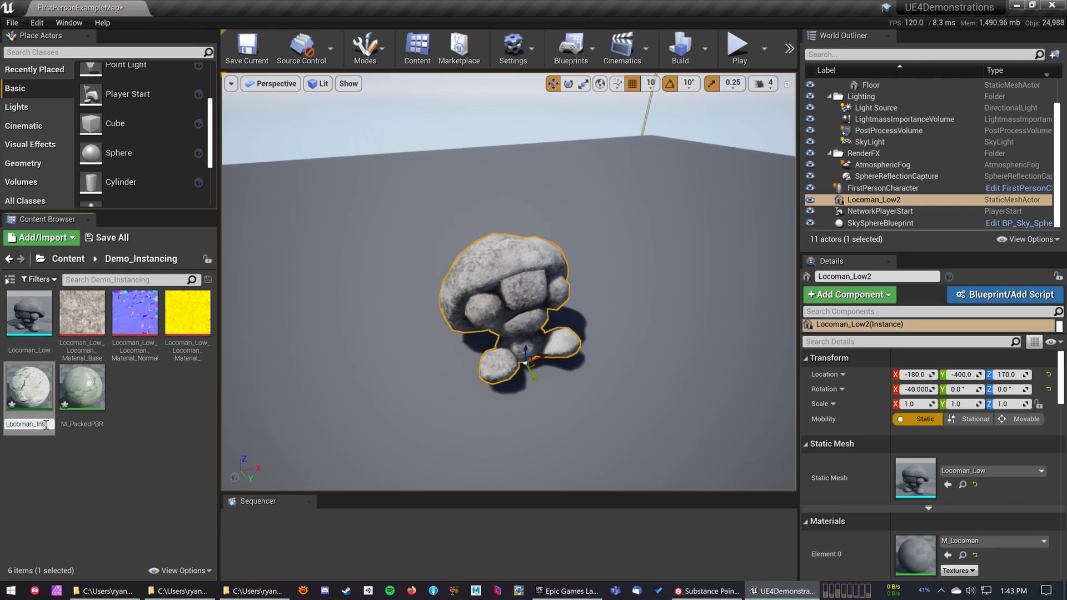
text(_Inst)
key(Return)
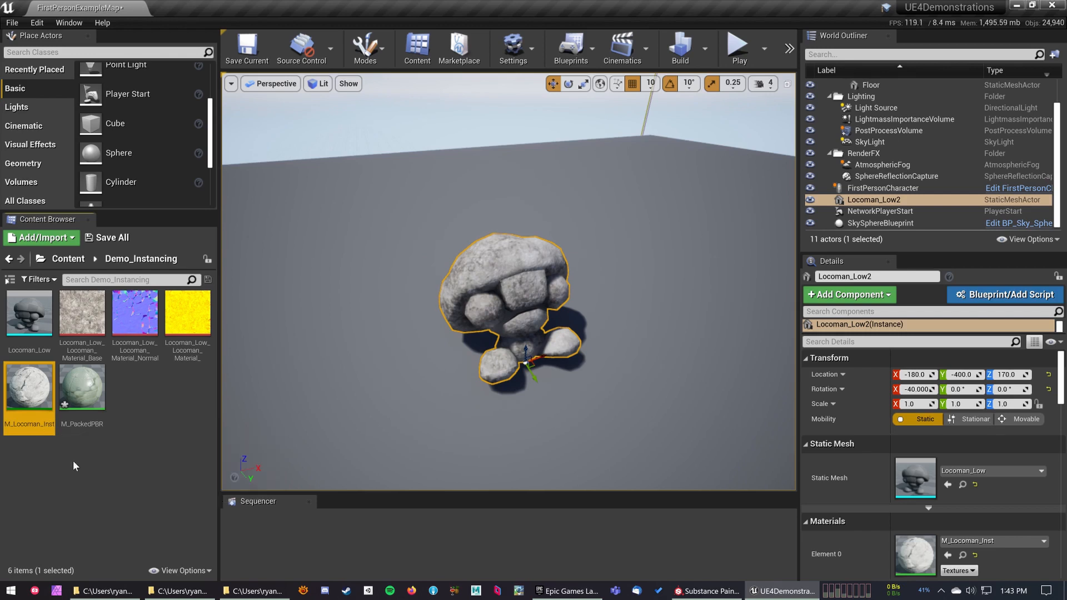
Frame the Locoman model in the viewport to inspect its material and reopen the M_Locoman_Inst instance.
click(383, 322)
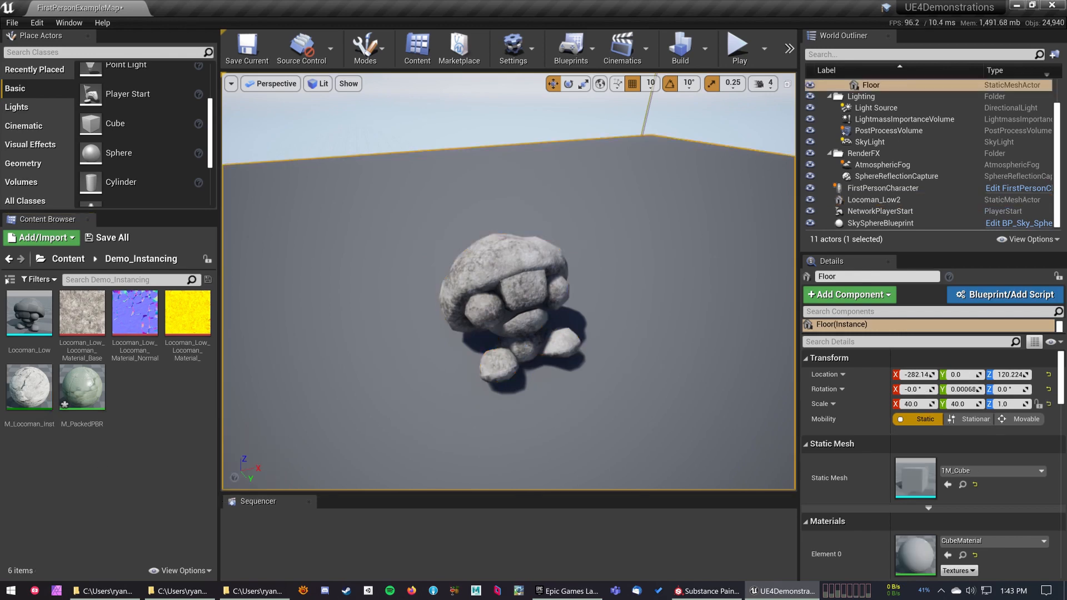
click(480, 309)
key(f)
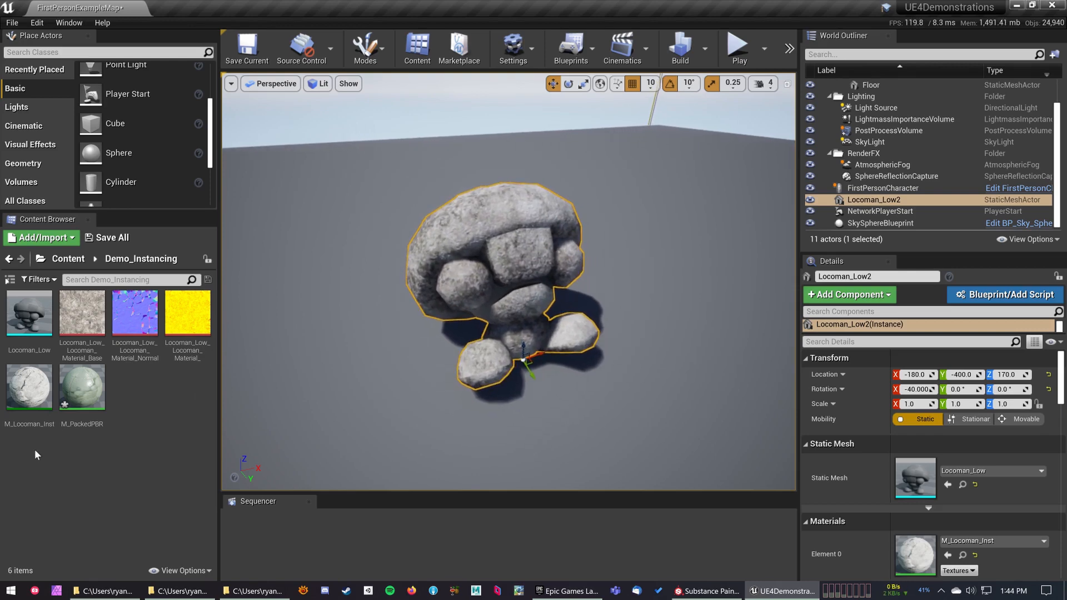
double_click(29, 388)
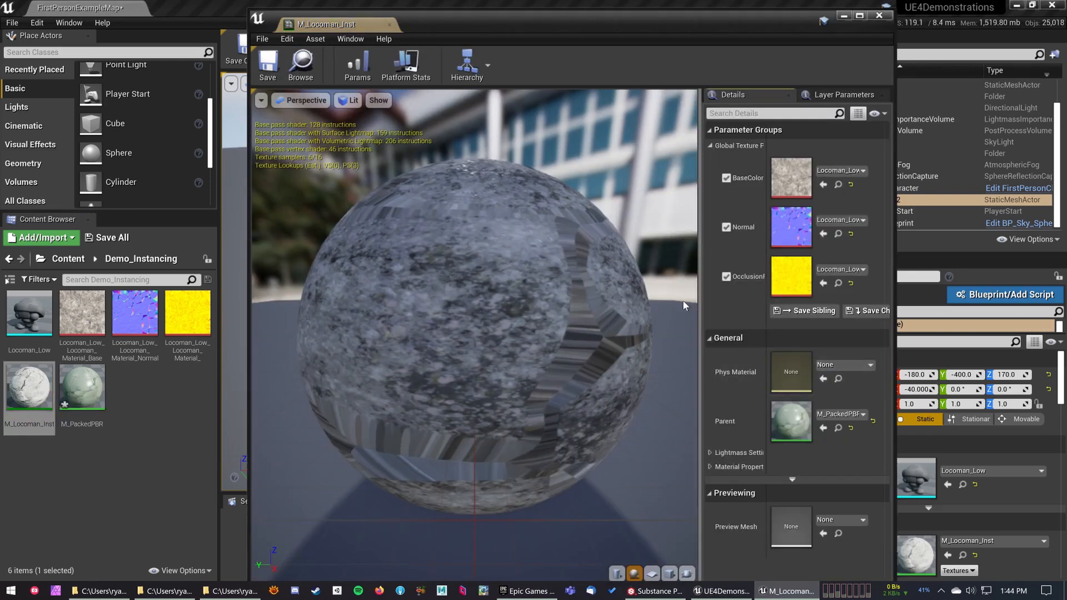